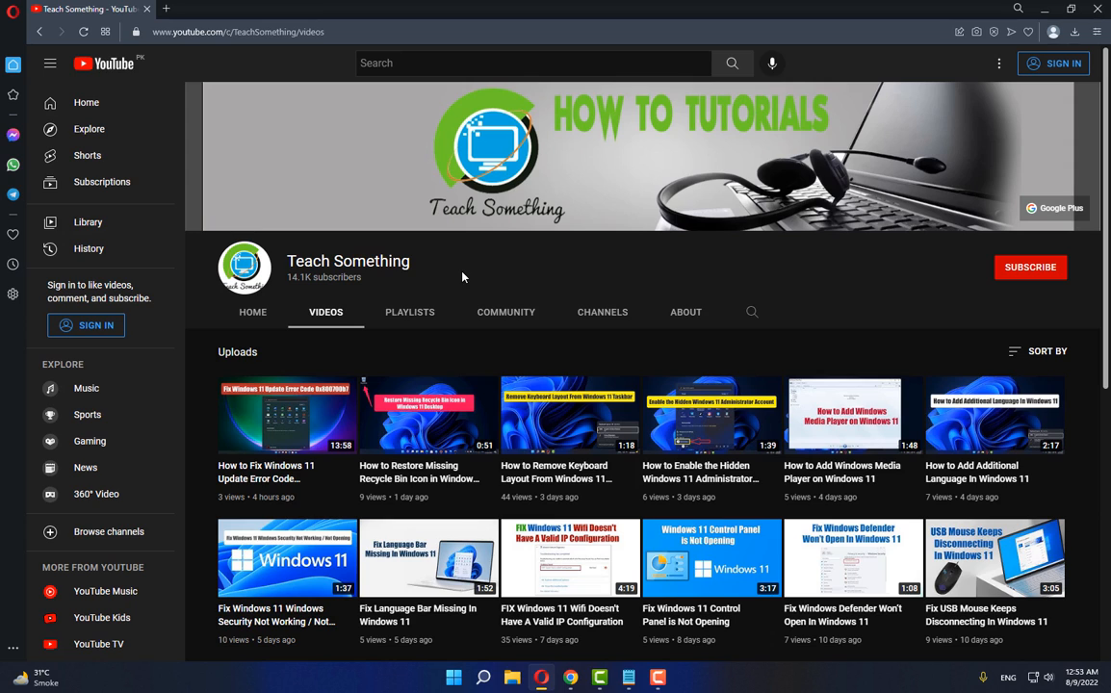
- Search Windows for "Adjust ClearType Text" and open the matching Control Panel tool
{"action": "key", "text": "super+s"}
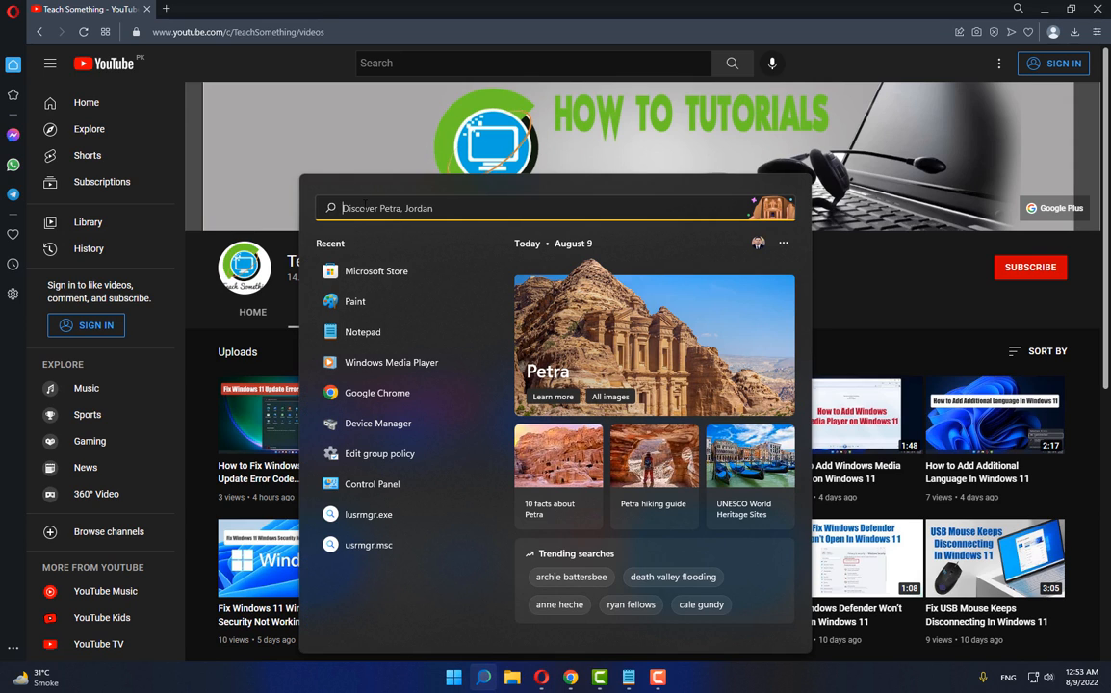
{"action": "type", "text": "Adjujs"}
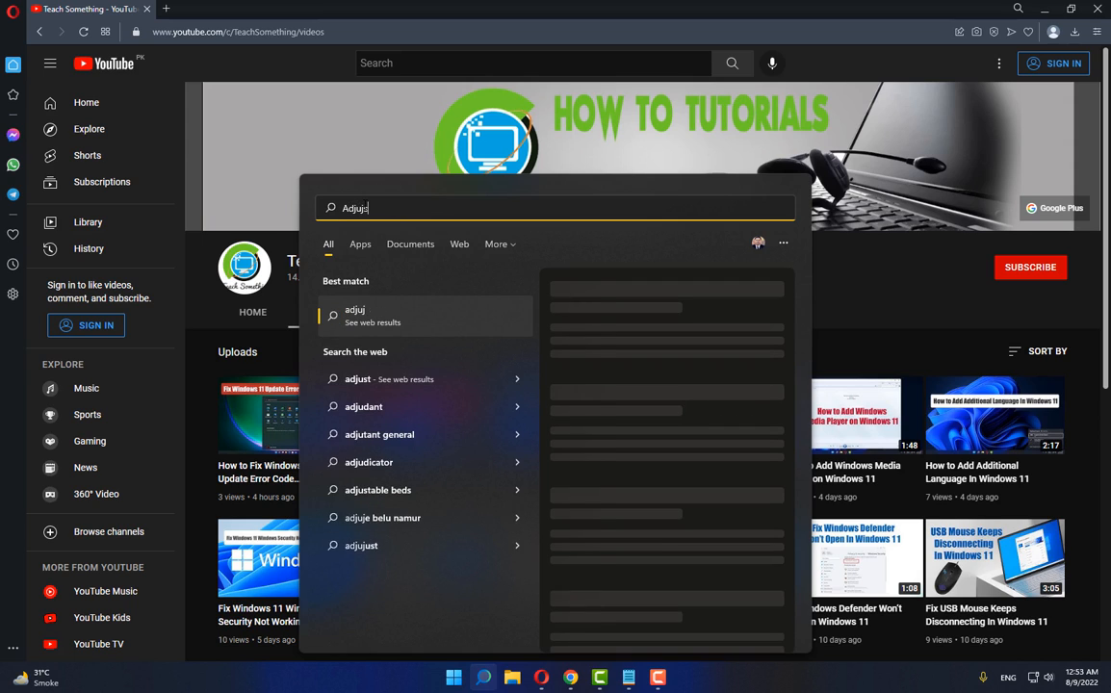
{"action": "type", "text": "t"}
{"action": "key", "text": "BackSpace"}
{"action": "key", "text": "BackSpace"}
{"action": "key", "text": "BackSpace"}
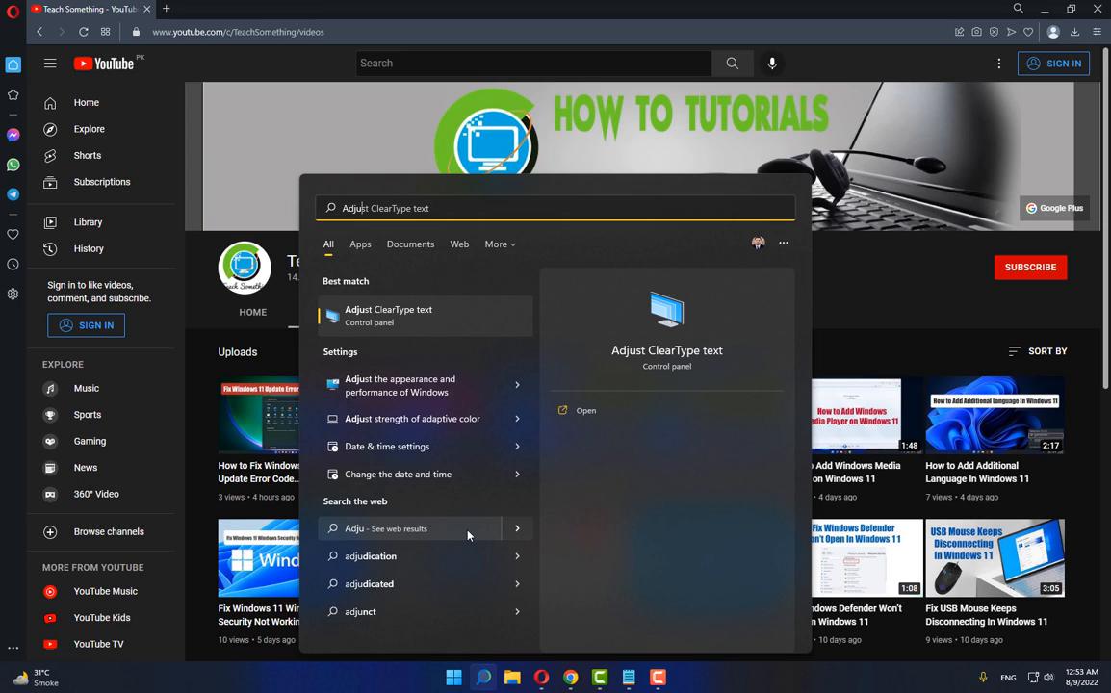
{"action": "type", "text": "st Clear"}
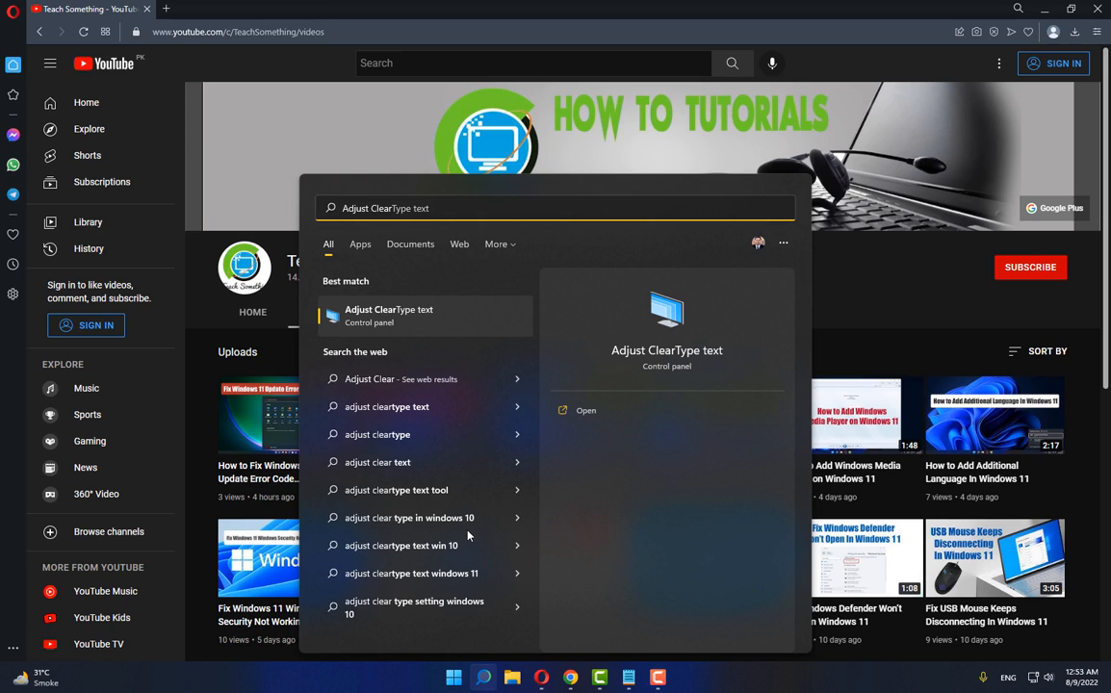
{"action": "type", "text": "Type"}
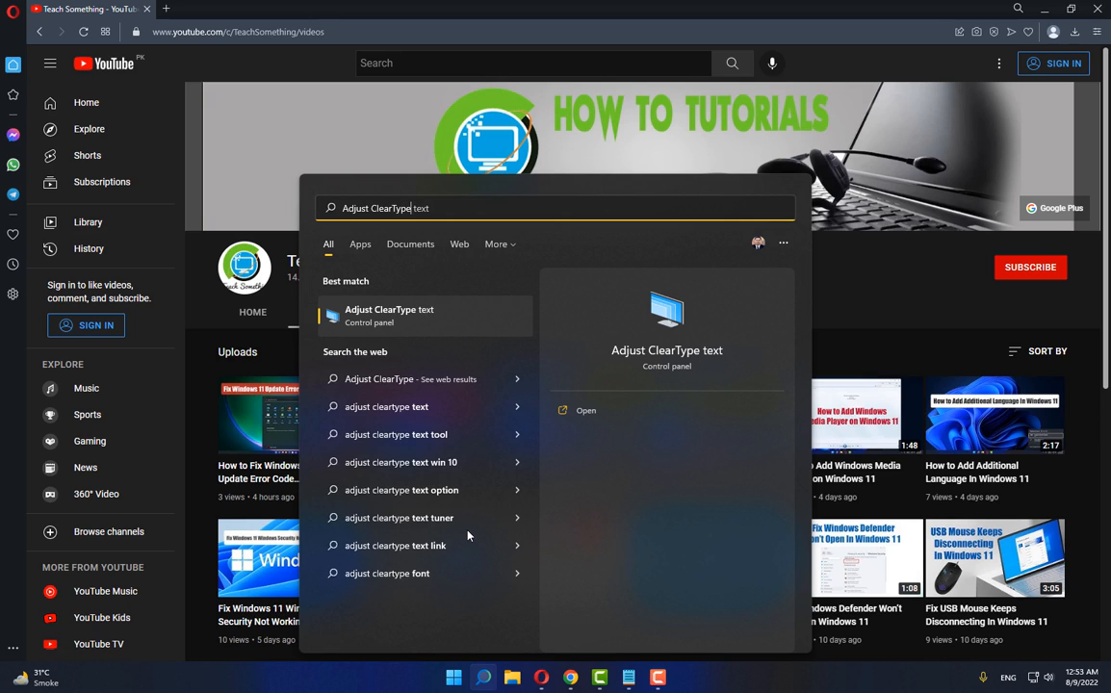
{"action": "type", "text": " Text"}
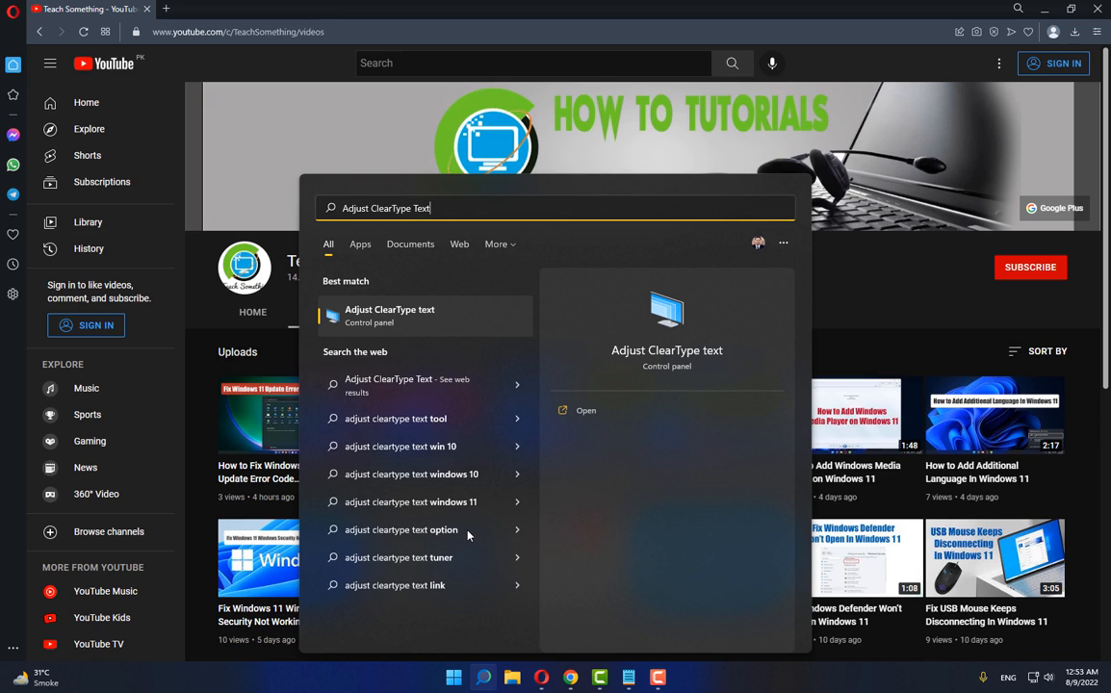
{"action": "left_click", "coordinate": [426, 321]}
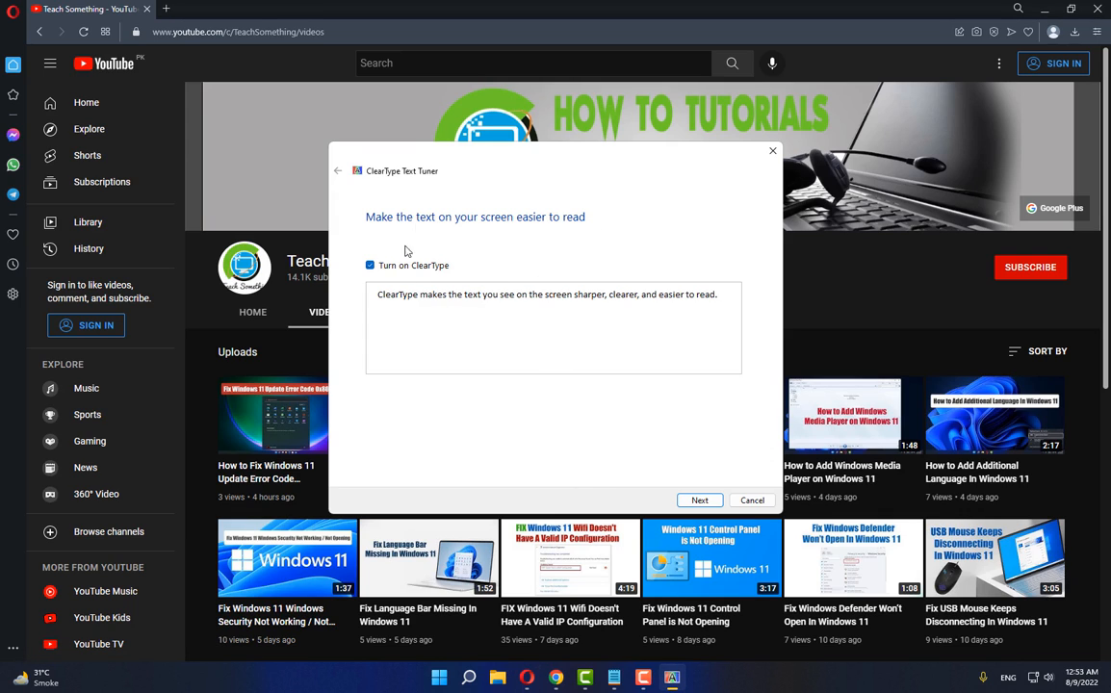
- Proceed with ClearType turned on and choose the first text sample on page 1 of 5
{"action": "left_click_drag", "start_coordinate": [507, 165], "coordinate": [477, 110]}
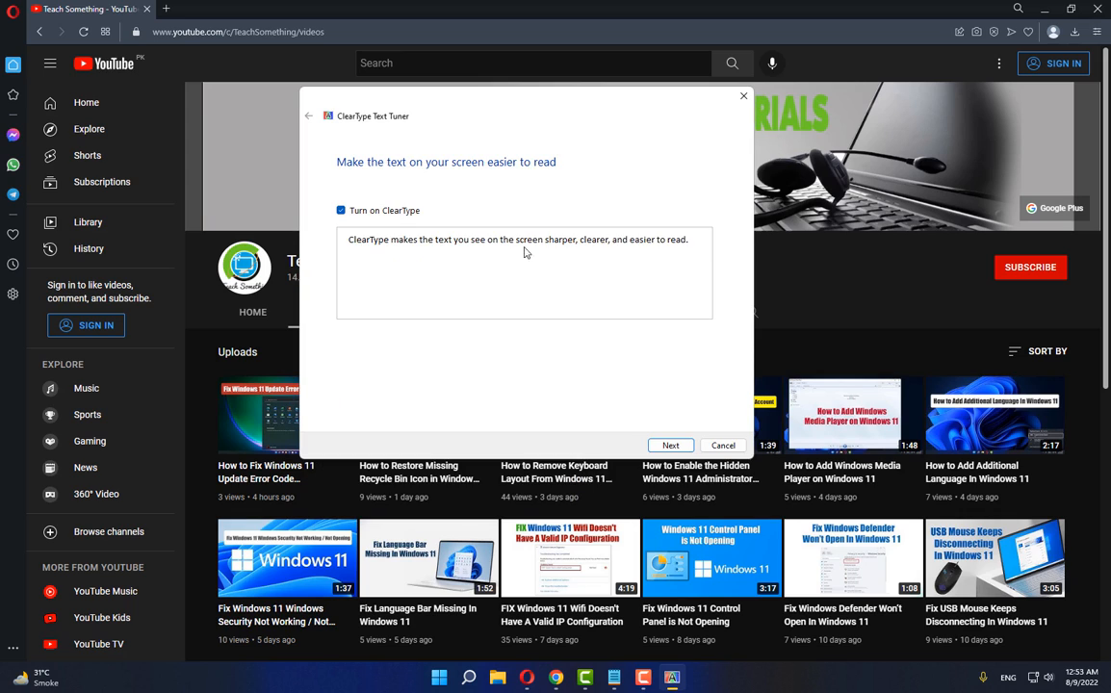
{"action": "left_click", "coordinate": [671, 445]}
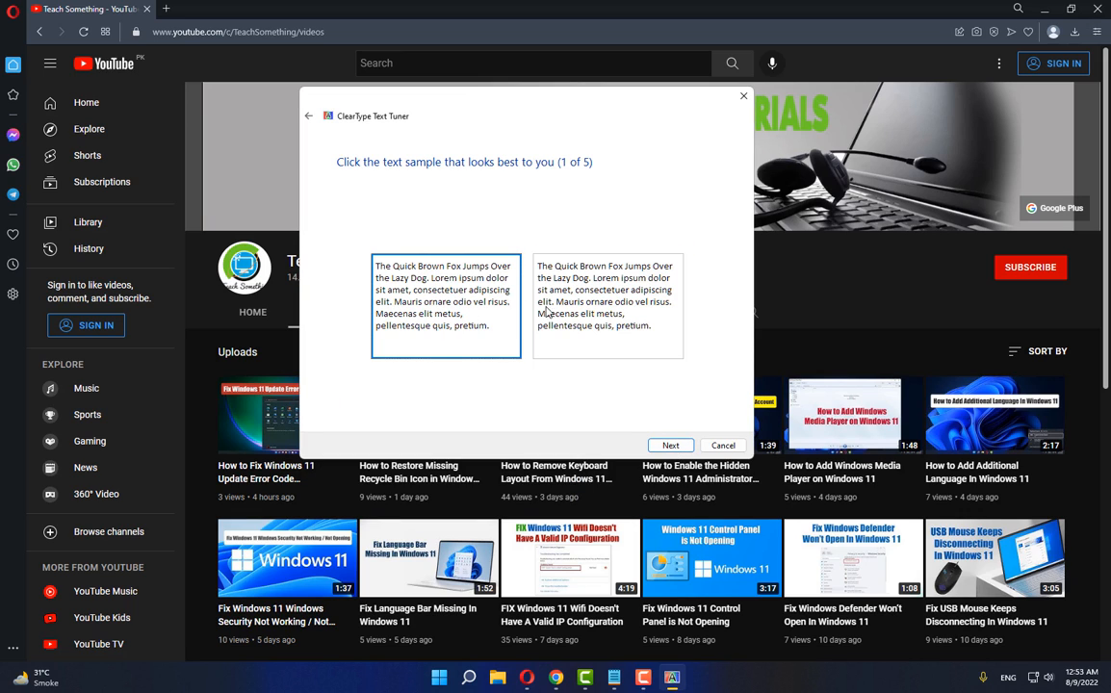
{"action": "key", "text": "Right"}
{"action": "left_click", "coordinate": [457, 311]}
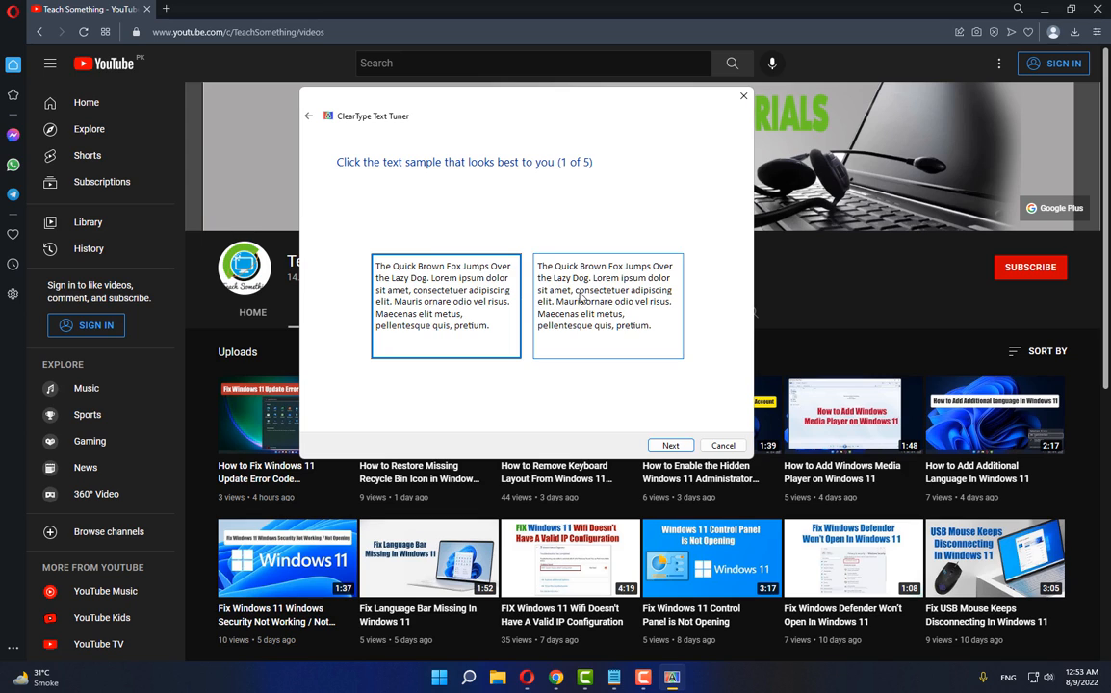
{"action": "left_click", "coordinate": [655, 445]}
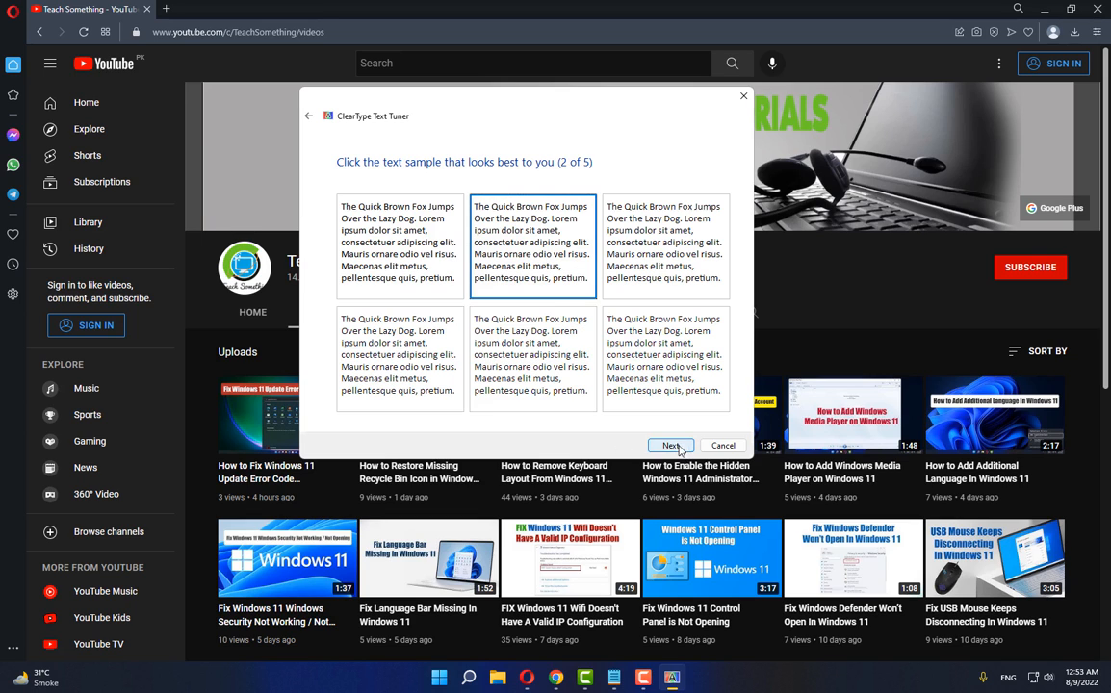
- Try several text samples on page 2 of 5 and continue with the best-looking one
{"action": "left_click", "coordinate": [657, 256]}
{"action": "left_click", "coordinate": [406, 258]}
{"action": "left_click", "coordinate": [530, 357]}
{"action": "left_click", "coordinate": [421, 266]}
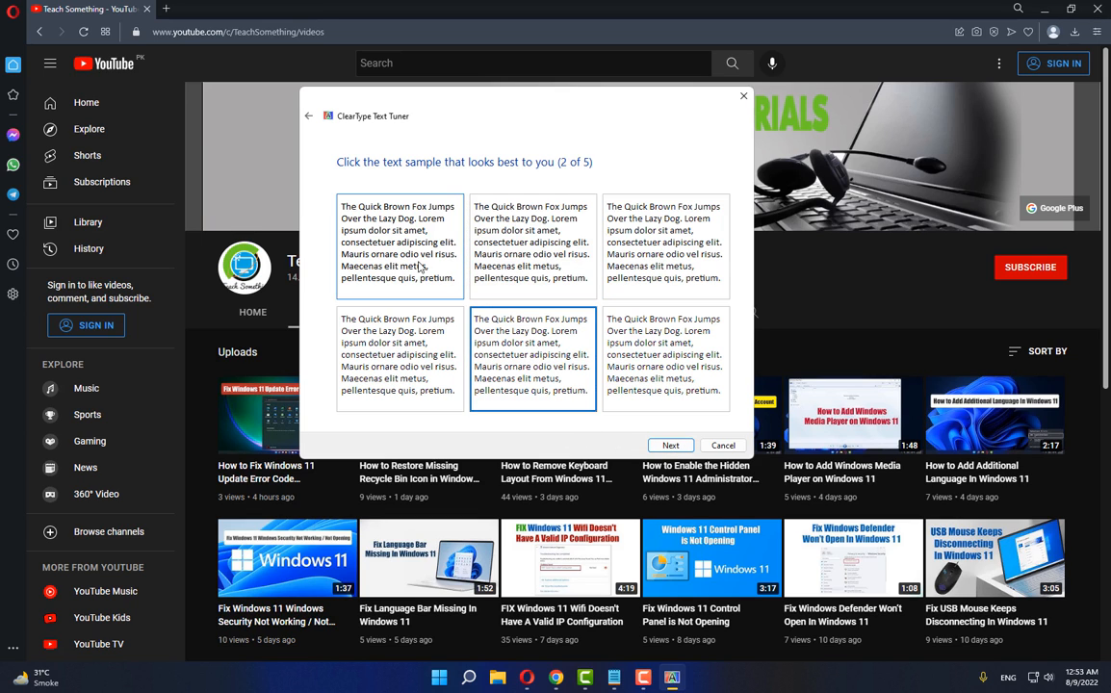
{"action": "left_click", "coordinate": [672, 446]}
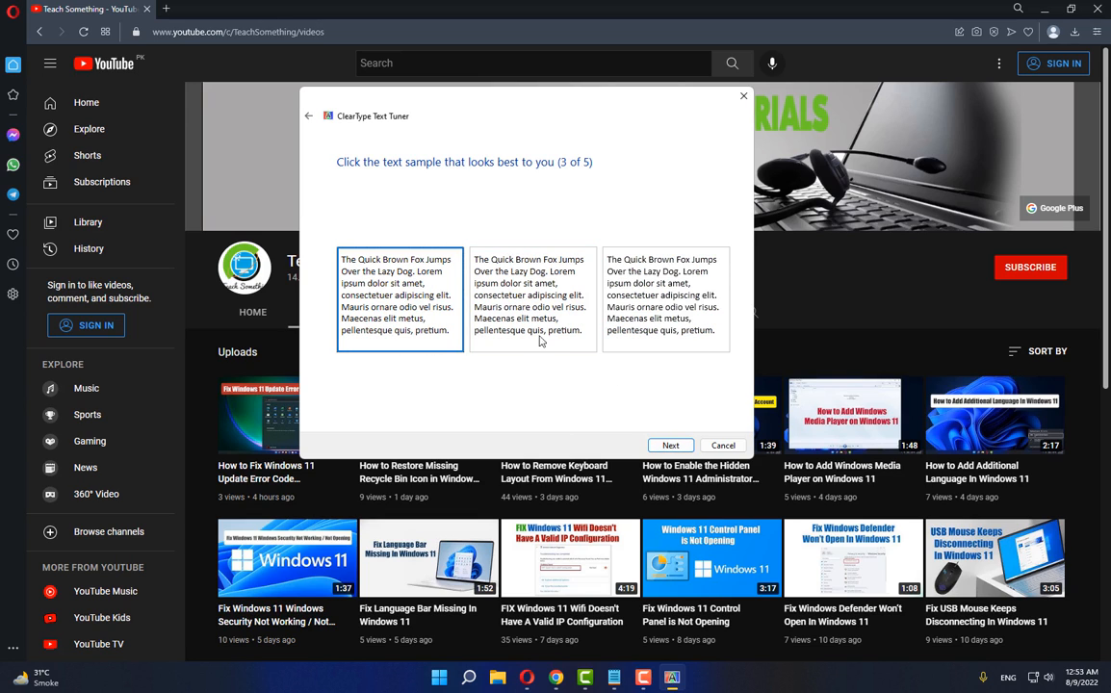
- Choose the third text sample on page 3, accept the preselected samples on pages 4 and 5, and finish the text tuning
{"action": "left_click", "coordinate": [621, 289]}
{"action": "left_click", "coordinate": [678, 445]}
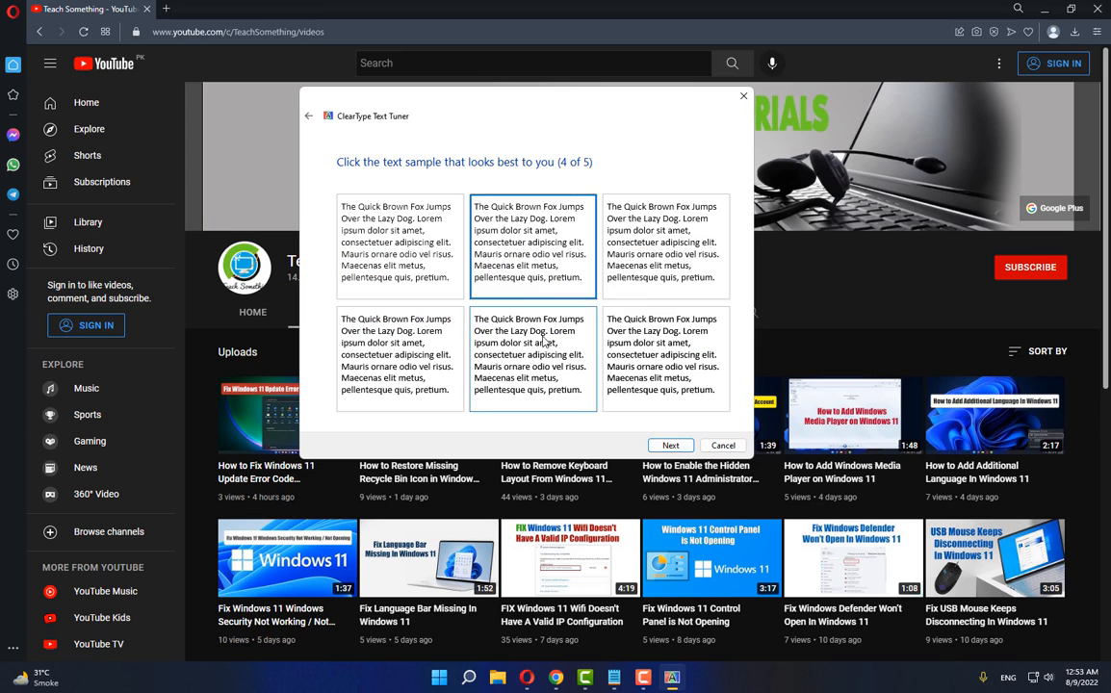
{"action": "left_click", "coordinate": [670, 447]}
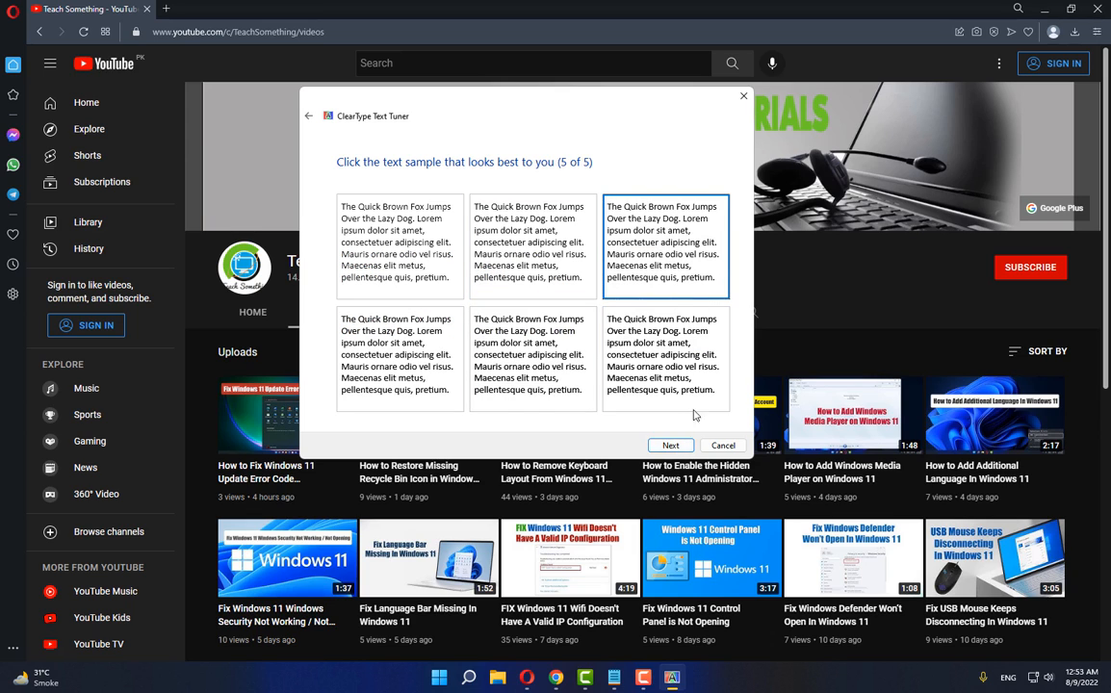
{"action": "left_click", "coordinate": [671, 447]}
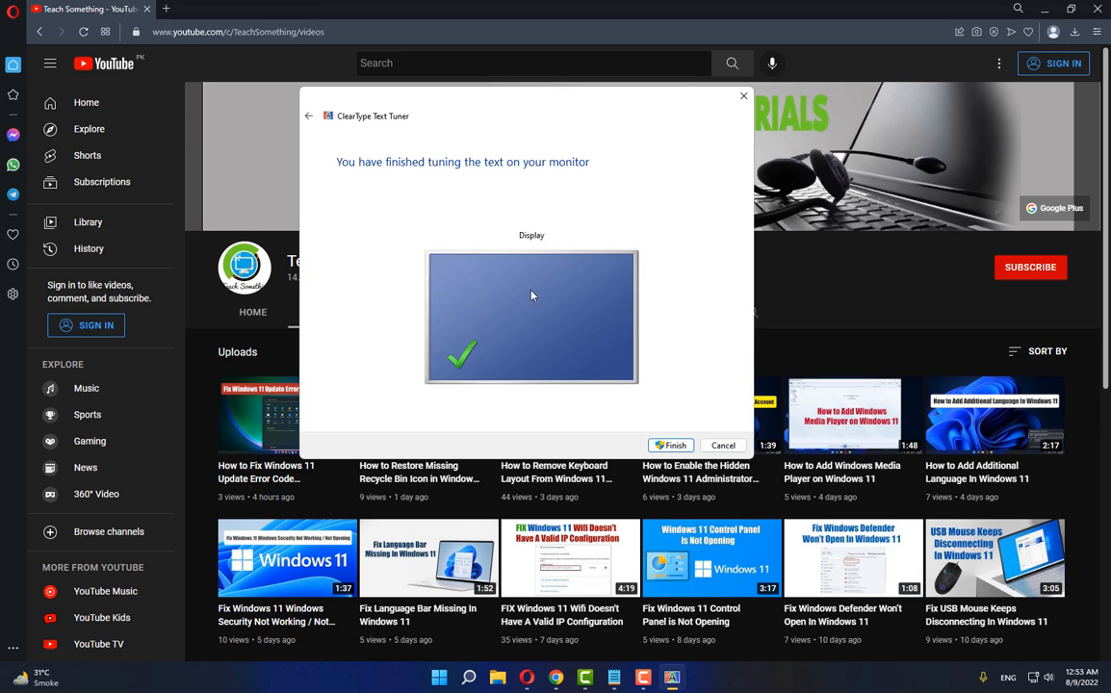
{"action": "left_click", "coordinate": [674, 446]}
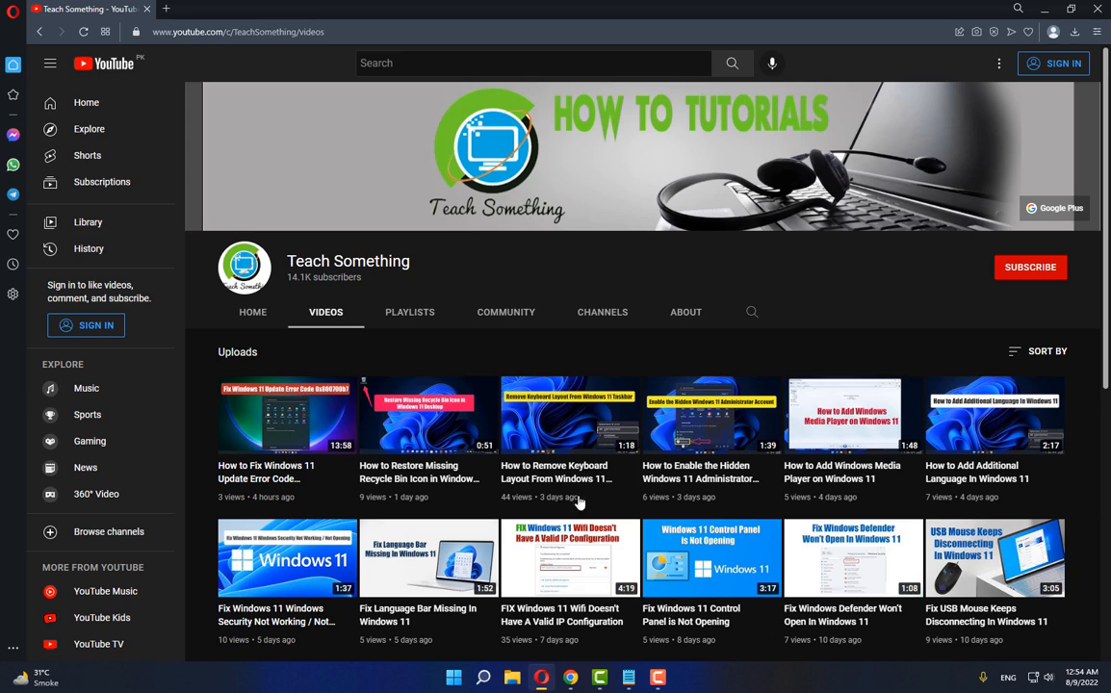
- Search Windows for sysdm.cpl and open the System Properties dialog
{"action": "key", "text": "super+s"}
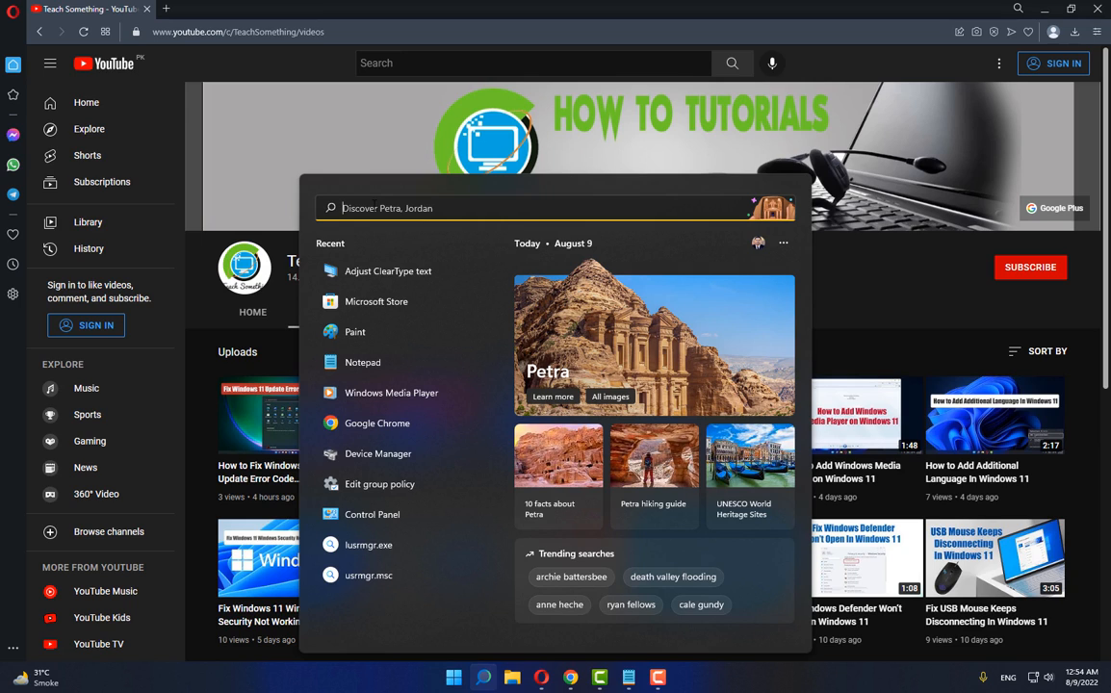
{"action": "type", "text": "system information"}
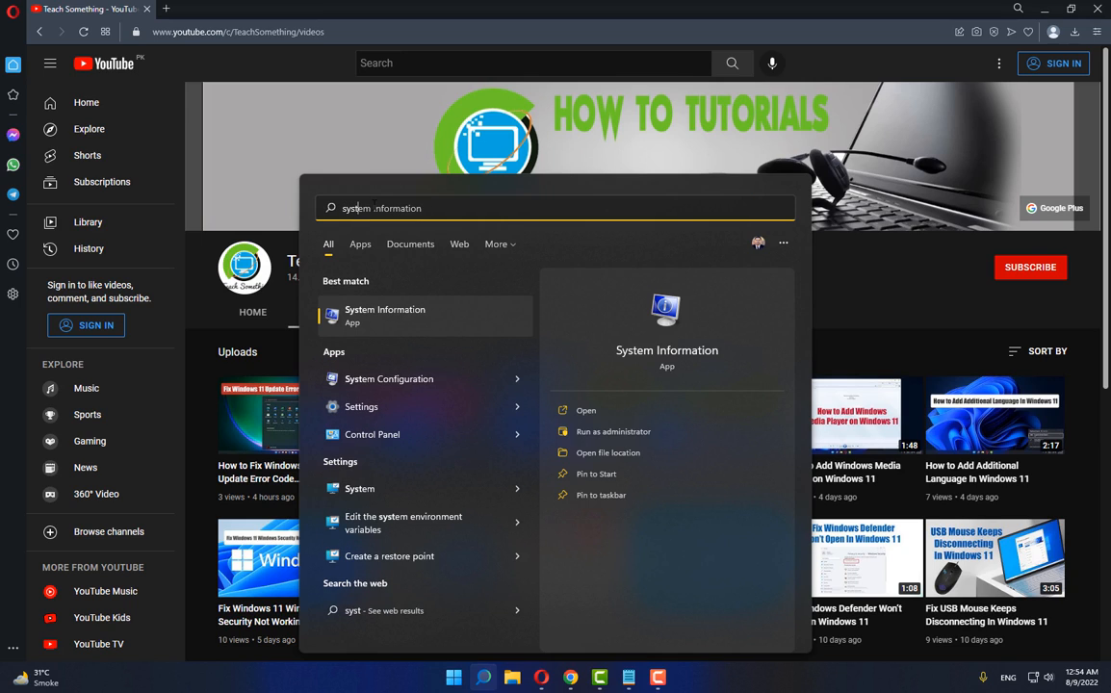
{"action": "key", "text": "BackSpace"}
{"action": "key", "text": "BackSpace"}
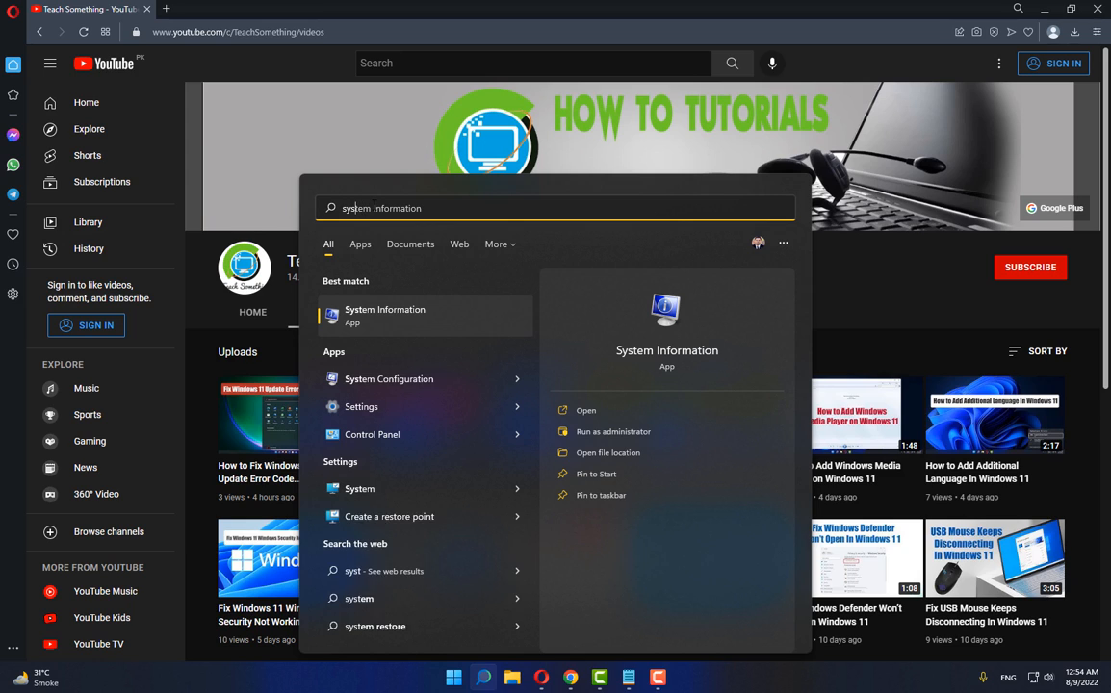
{"action": "type", "text": "dm"}
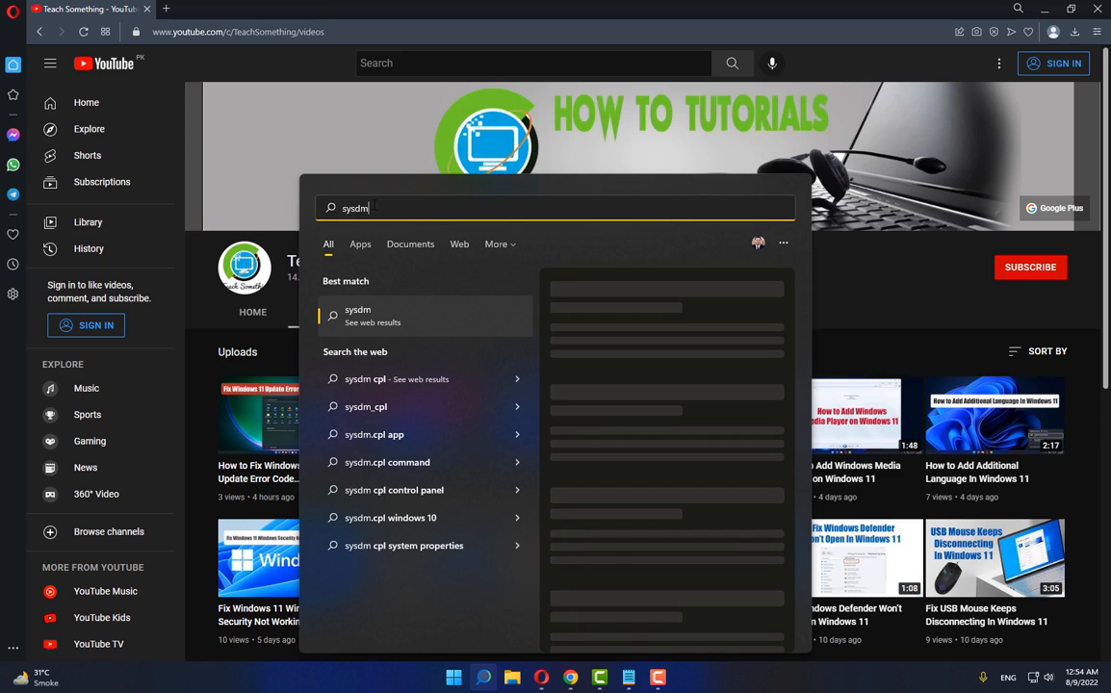
{"action": "type", "text": ".cpl"}
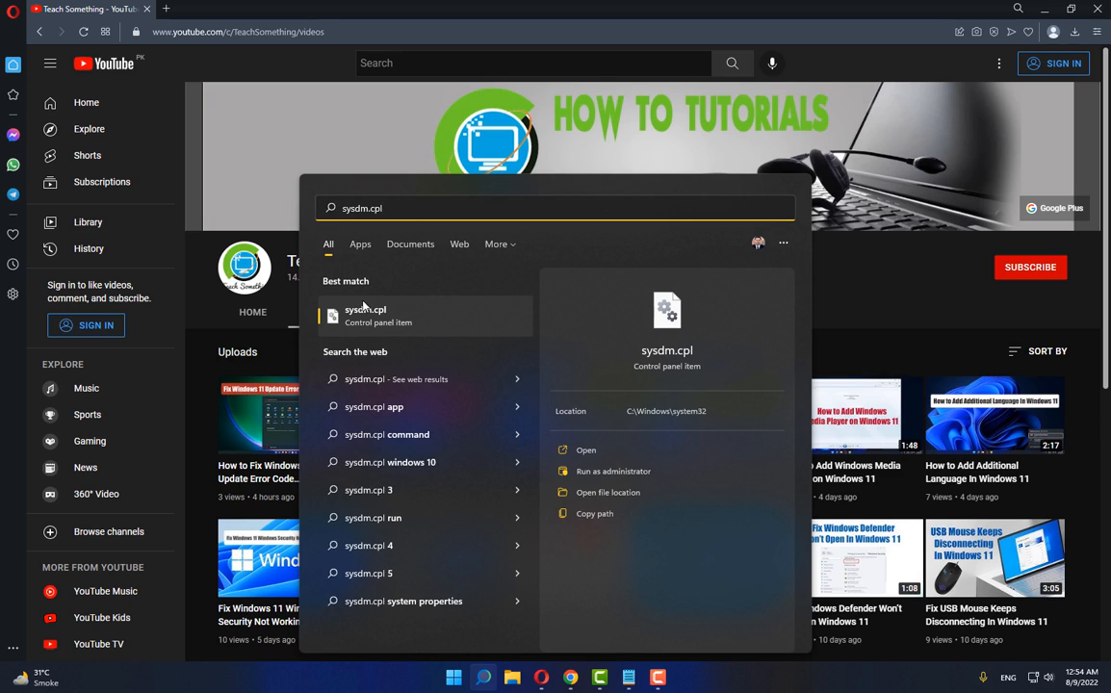
{"action": "left_click", "coordinate": [364, 309]}
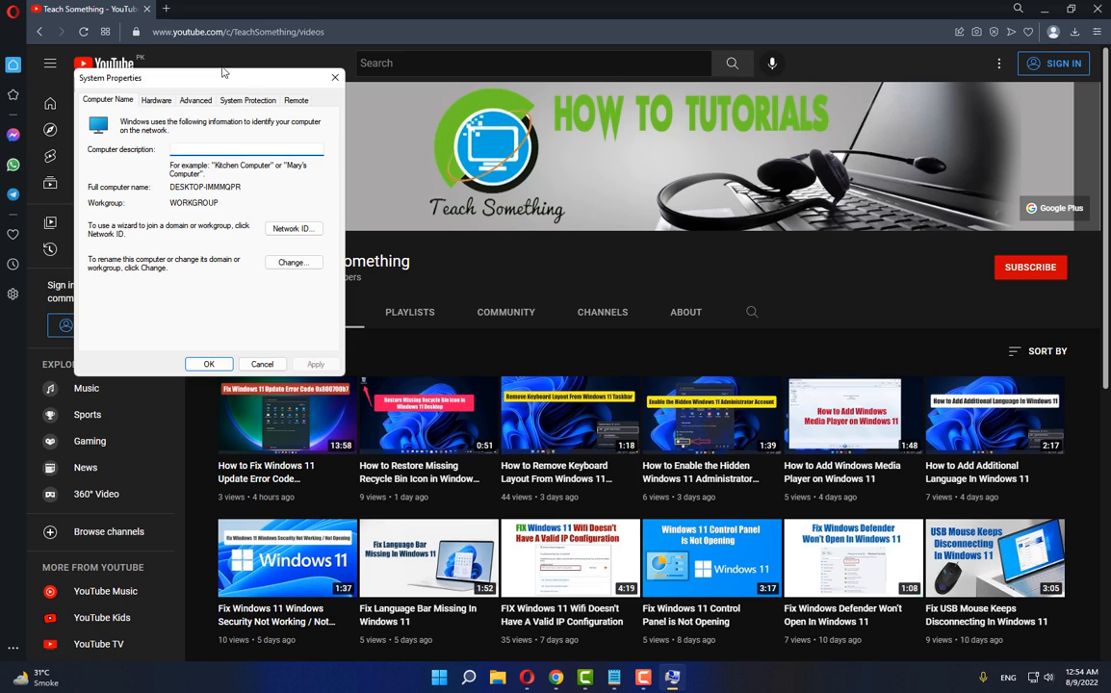
- Set the performance visual effects to "Adjust for best appearance" in the advanced system settings and apply the change
{"action": "left_click_drag", "start_coordinate": [222, 72], "coordinate": [348, 93]}
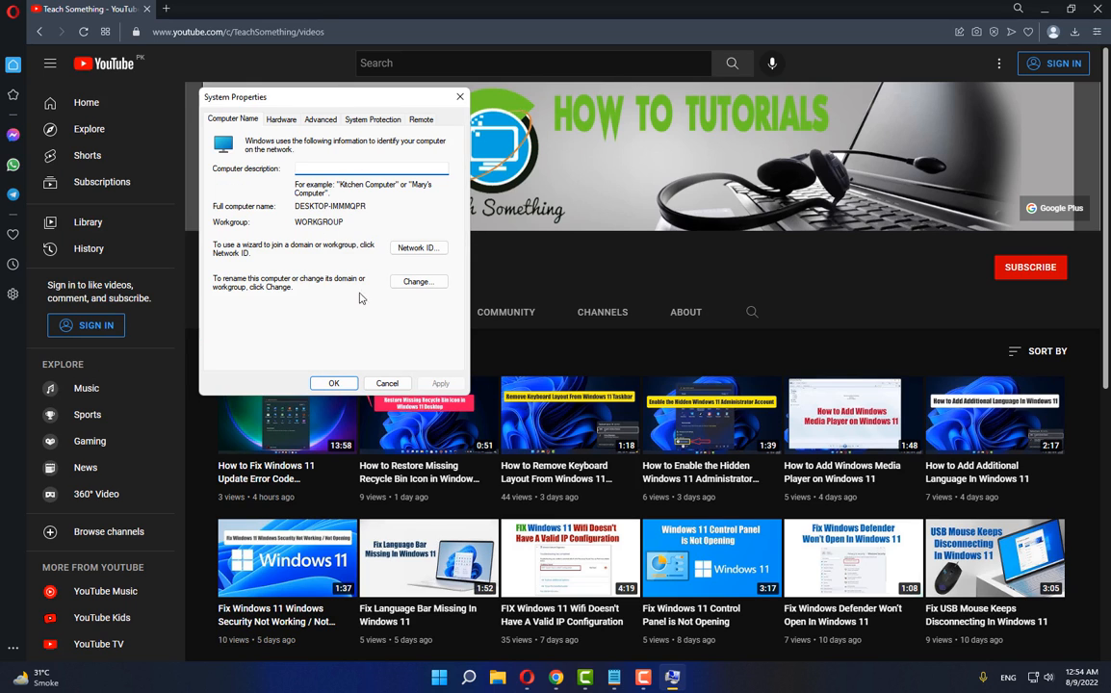
{"action": "left_click", "coordinate": [322, 120]}
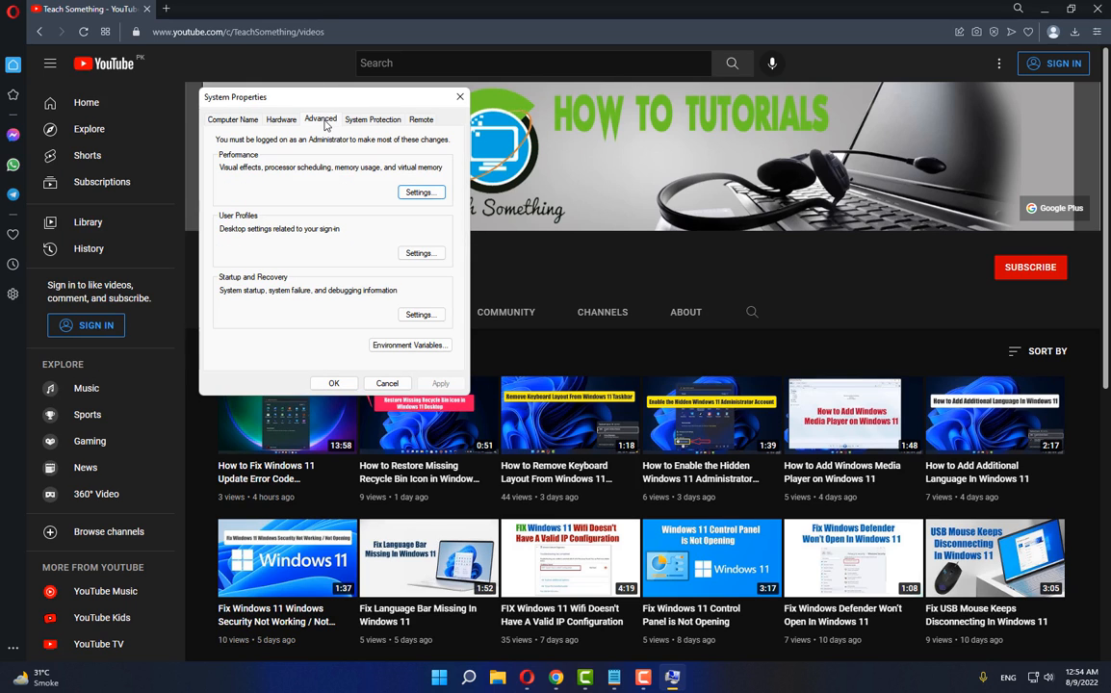
{"action": "left_click", "coordinate": [421, 193]}
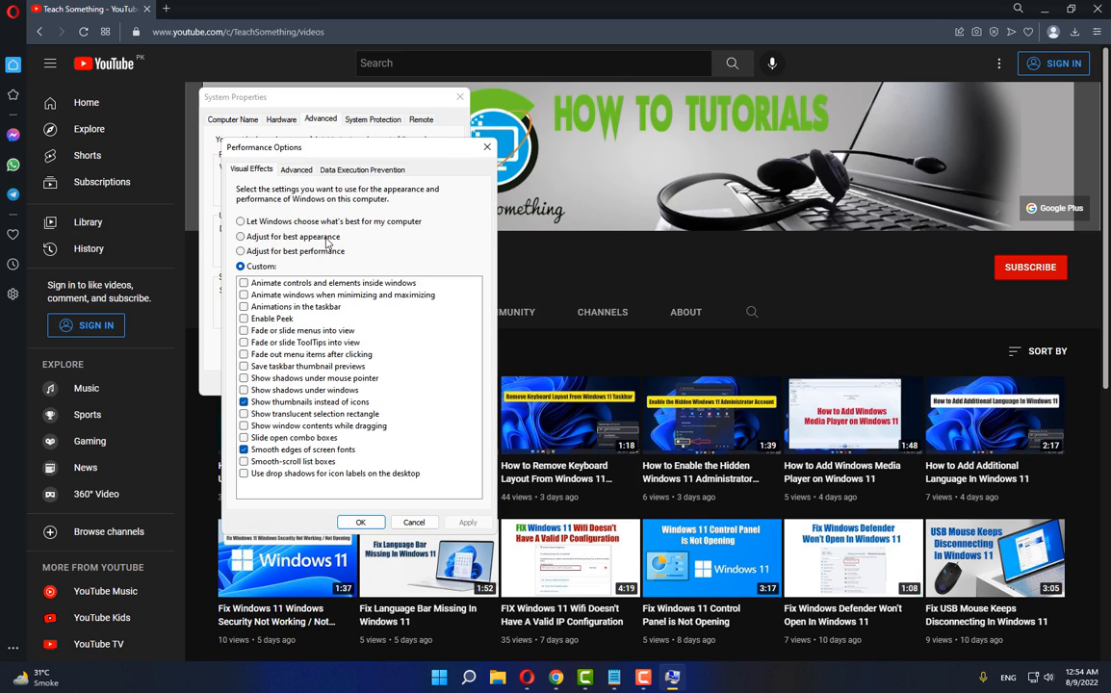
{"action": "left_click", "coordinate": [240, 237]}
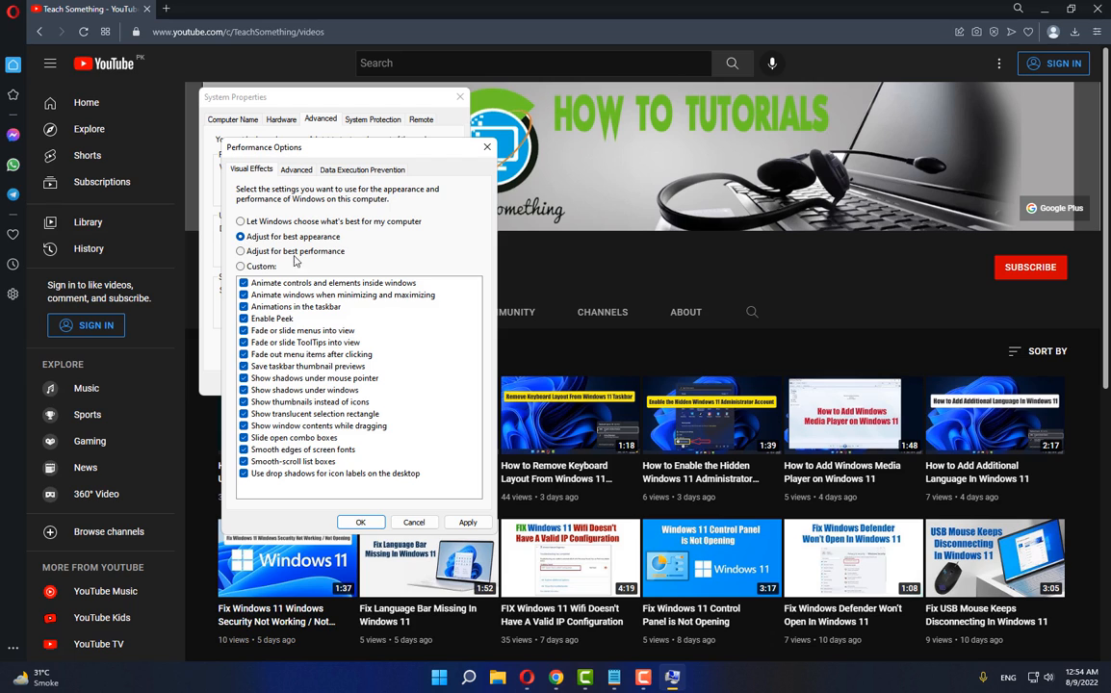
{"action": "left_click", "coordinate": [466, 522]}
{"action": "left_click", "coordinate": [360, 522]}
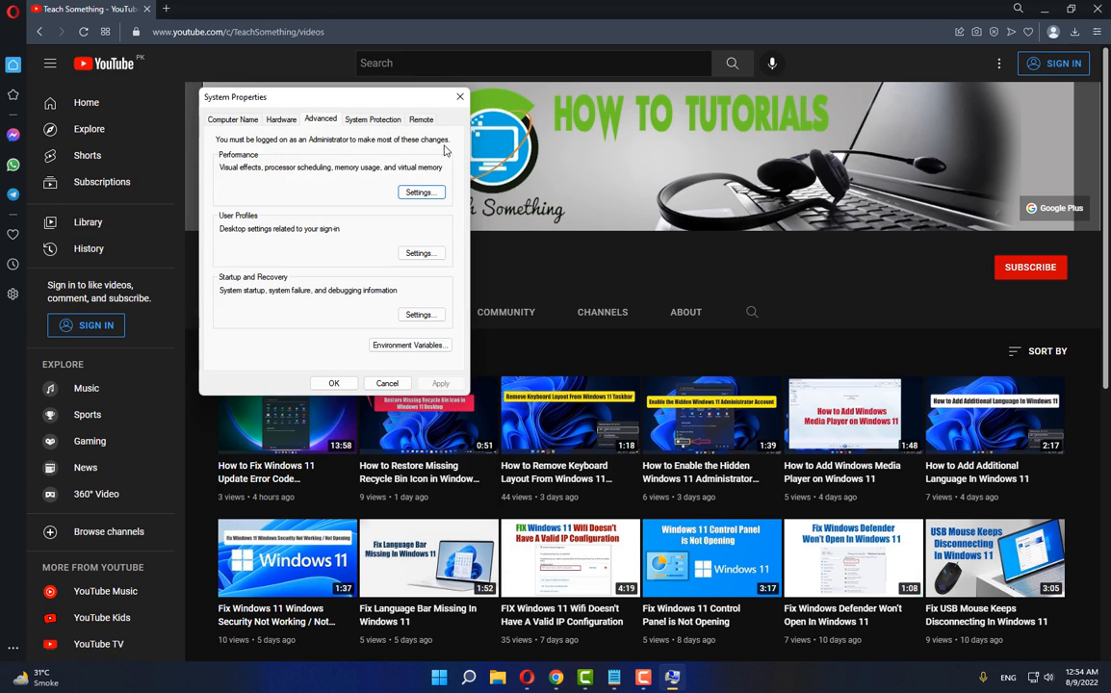
{"action": "left_click", "coordinate": [332, 384]}
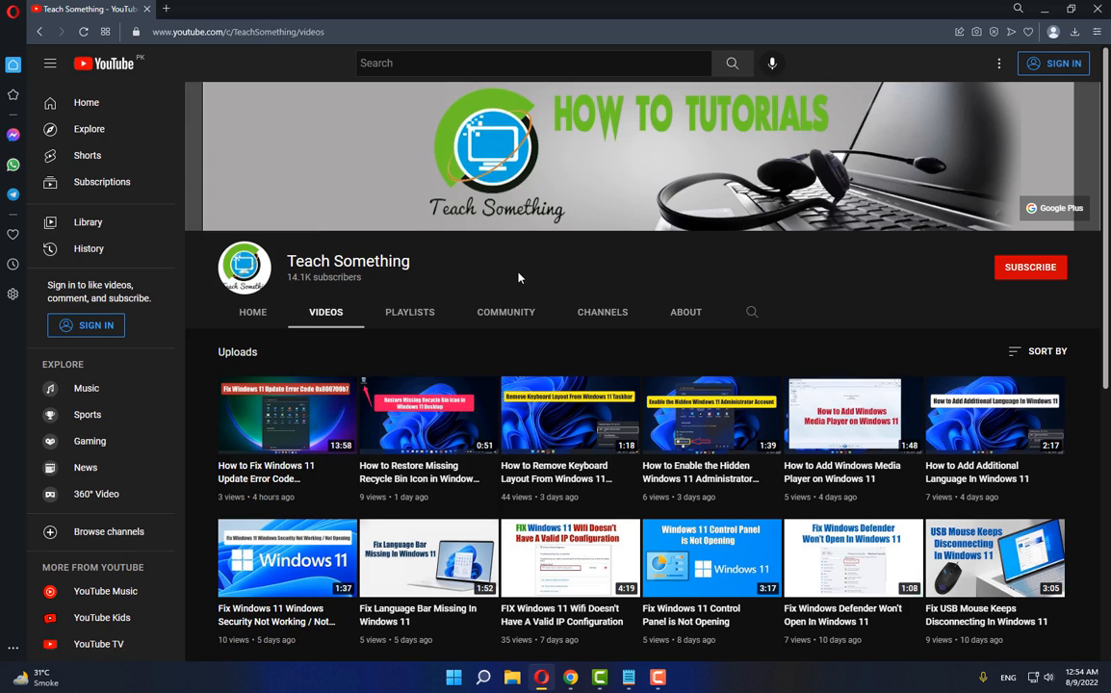
- Search Windows for the Registry Editor and run it as administrator
{"action": "left_click", "coordinate": [486, 681]}
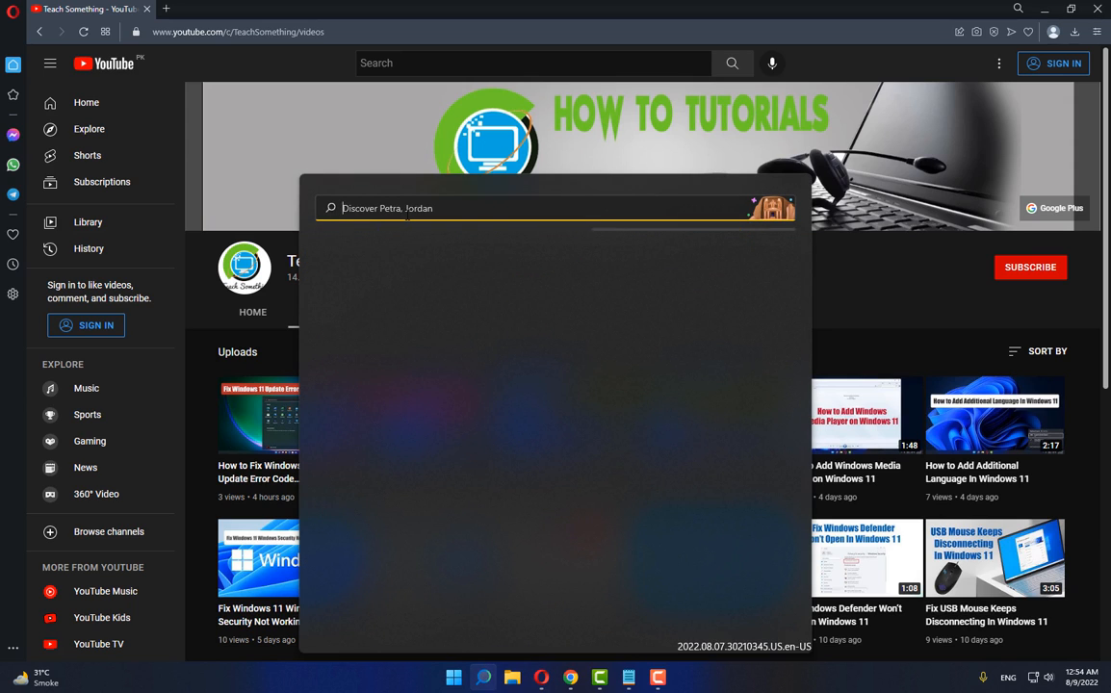
{"action": "type", "text": "Regis"}
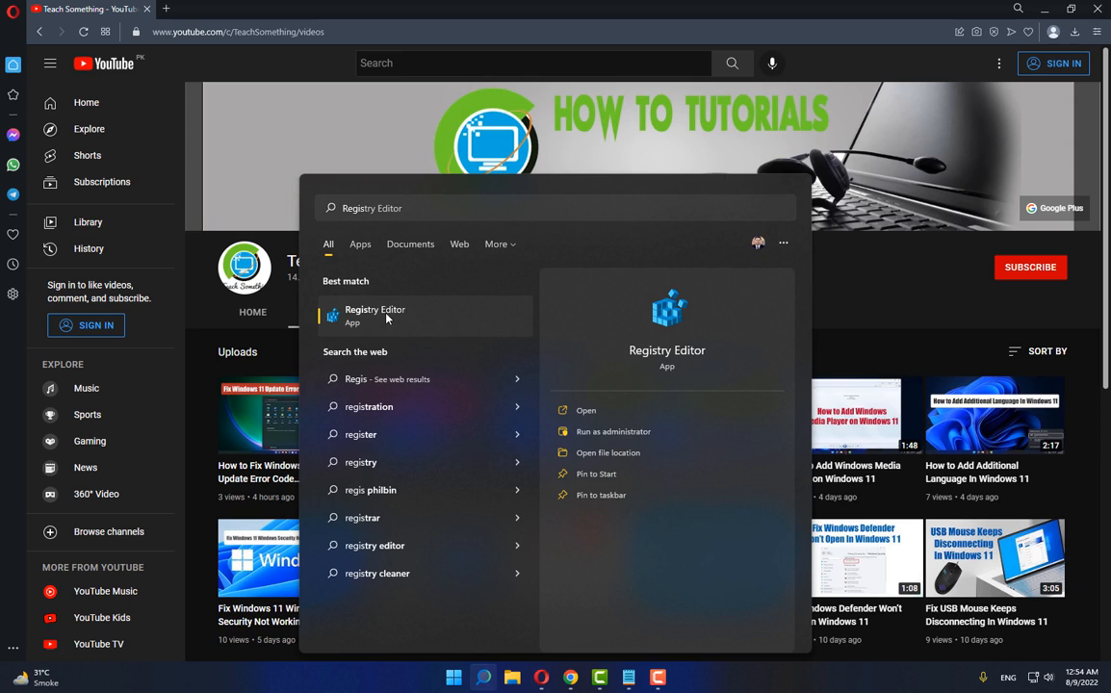
{"action": "right_click", "coordinate": [386, 317]}
{"action": "left_click", "coordinate": [420, 332]}
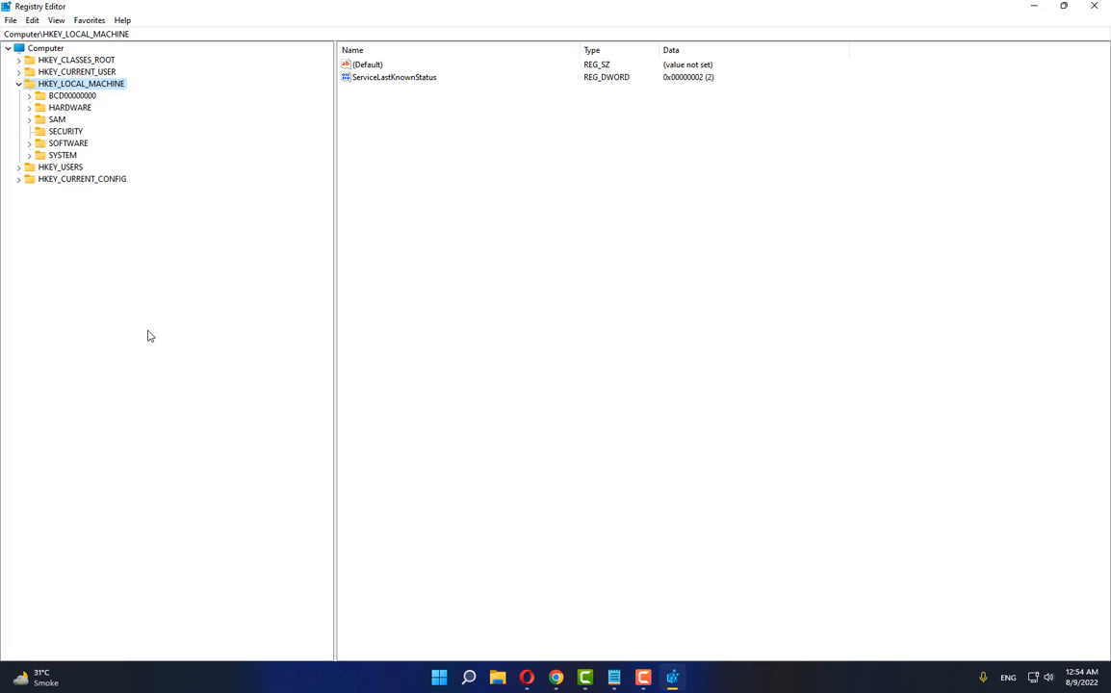
- Collapse HKEY_LOCAL_MACHINE and open the registry key HKEY_CURRENT_USER\Control Panel\Desktop
{"action": "left_click", "coordinate": [18, 84]}
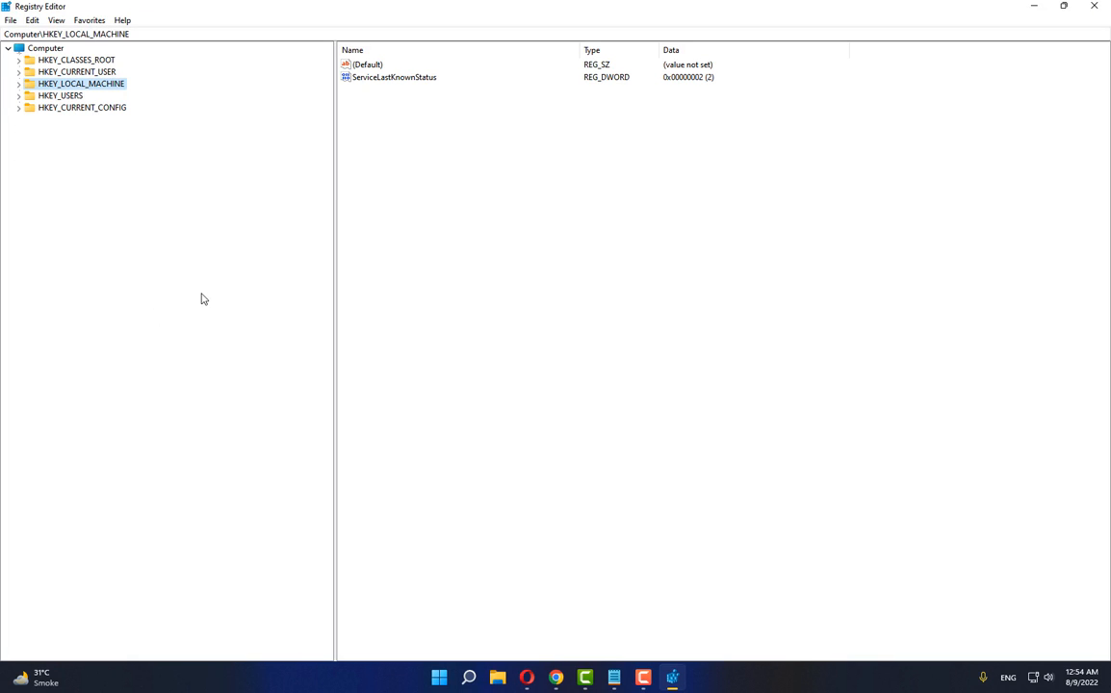
{"action": "left_click", "coordinate": [71, 72]}
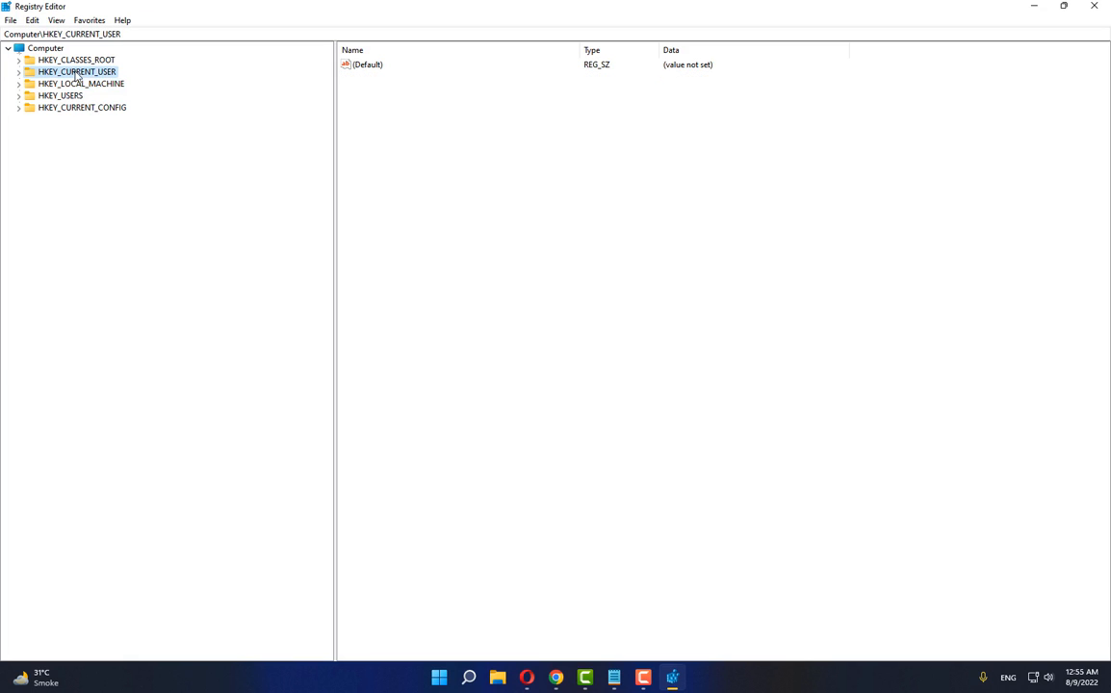
{"action": "left_click", "coordinate": [19, 73]}
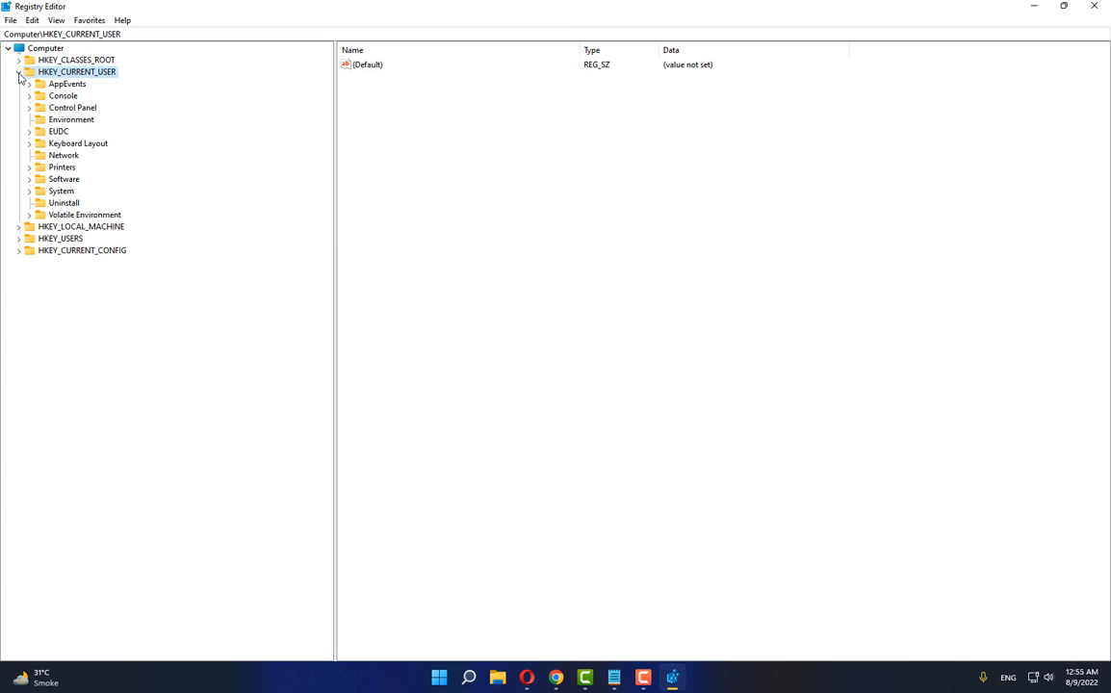
{"action": "left_click", "coordinate": [74, 108]}
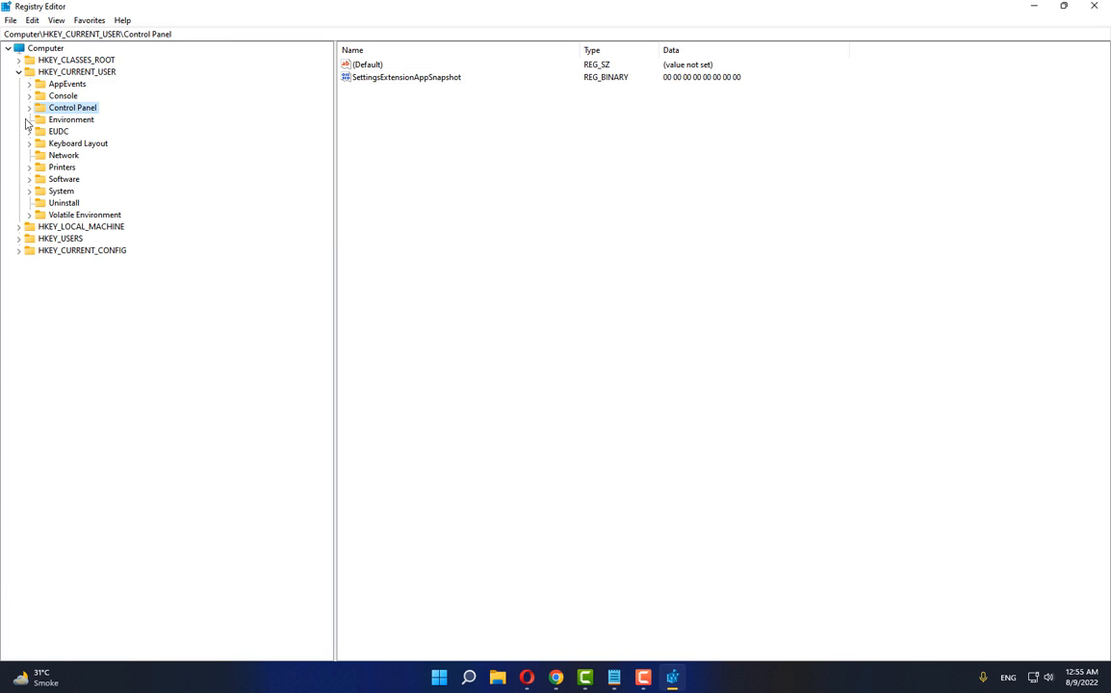
{"action": "left_click", "coordinate": [29, 108]}
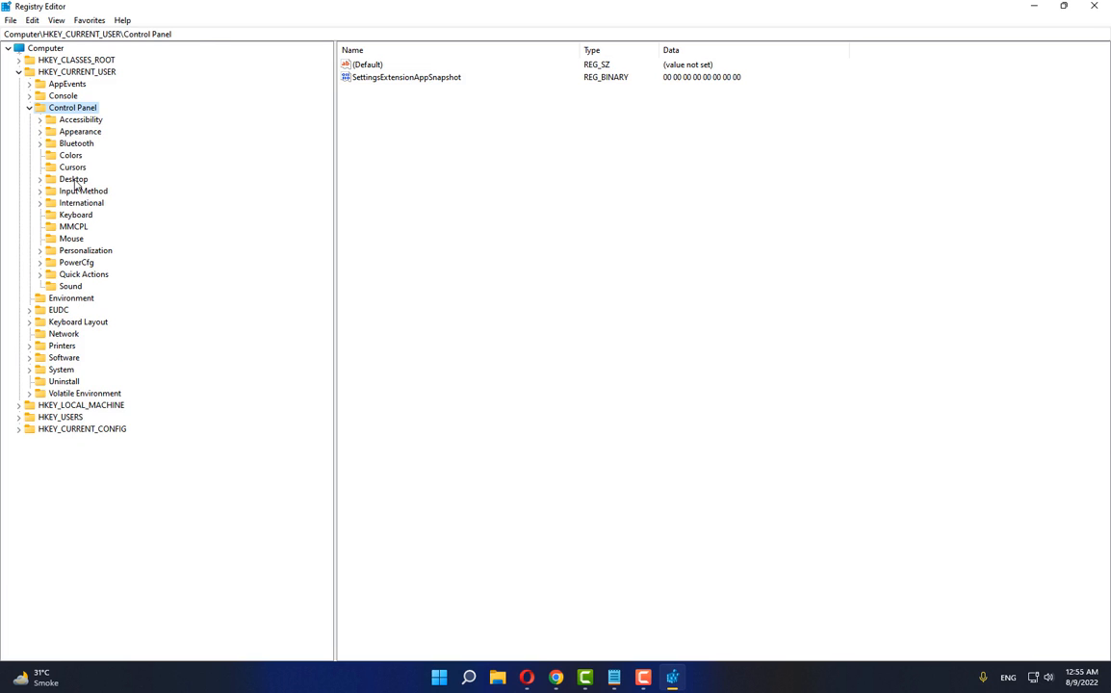
{"action": "left_click", "coordinate": [73, 180]}
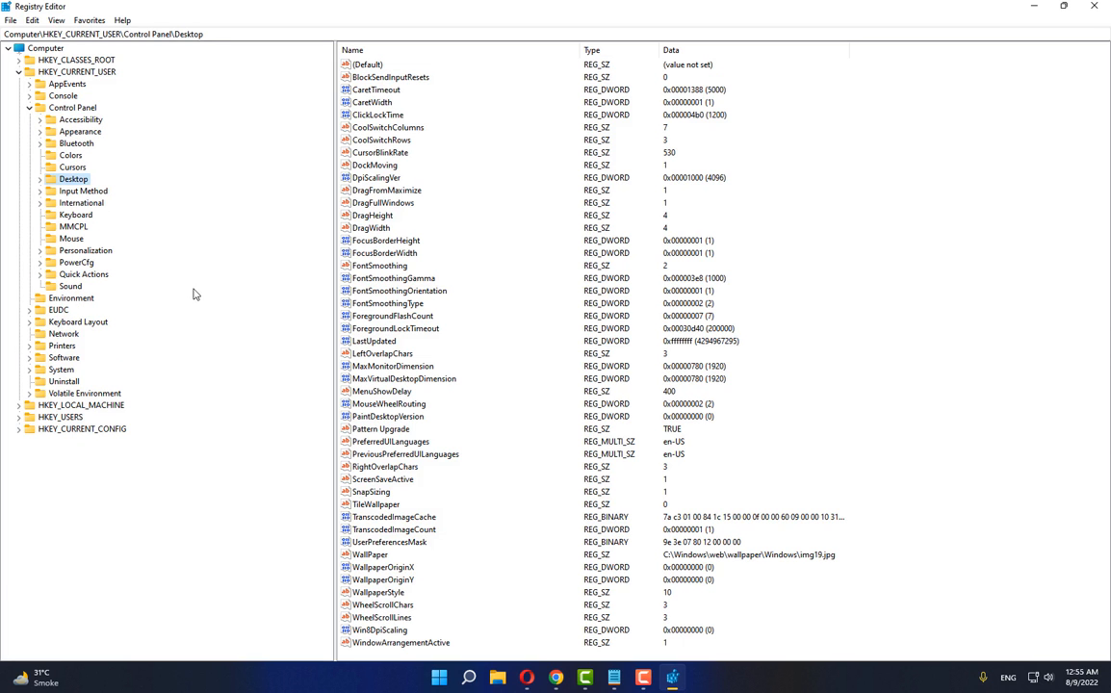
- Set the value data of Win8DpiScaling in the Desktop key to 1
{"action": "left_click", "coordinate": [413, 520]}
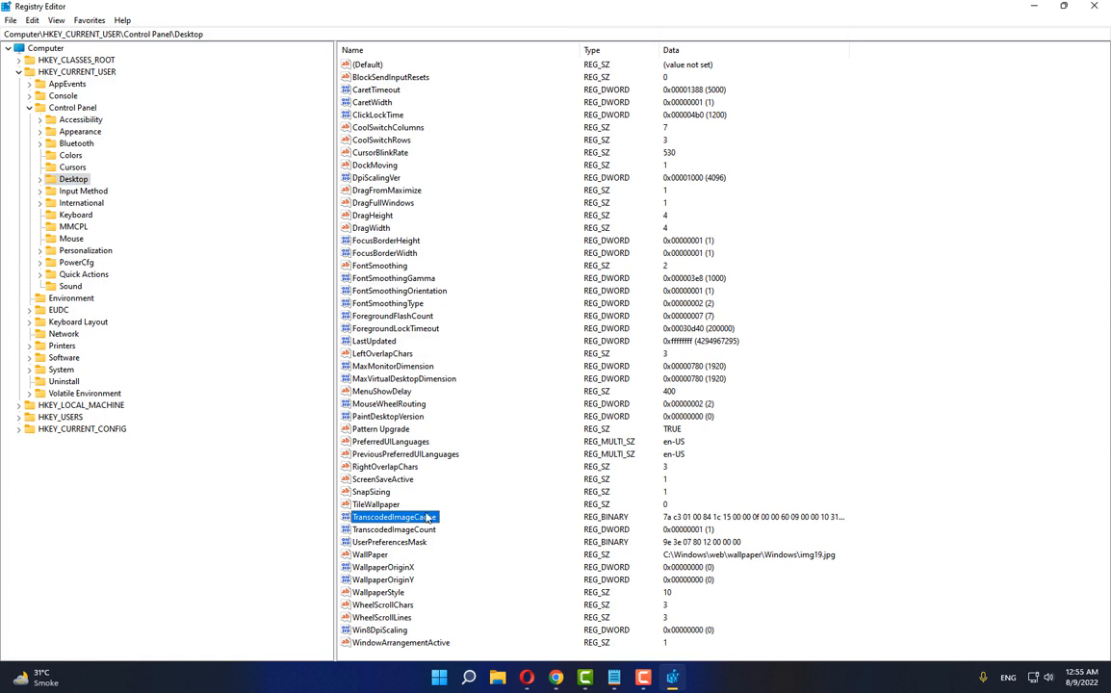
{"action": "left_click", "coordinate": [377, 631]}
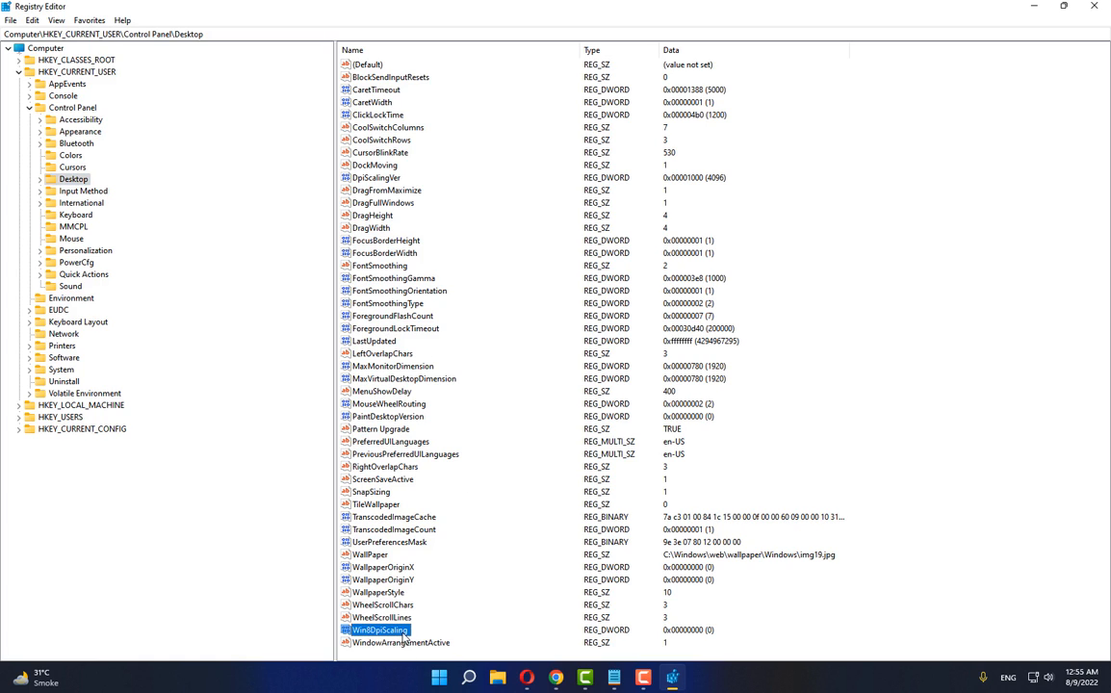
{"action": "double_click", "coordinate": [385, 630]}
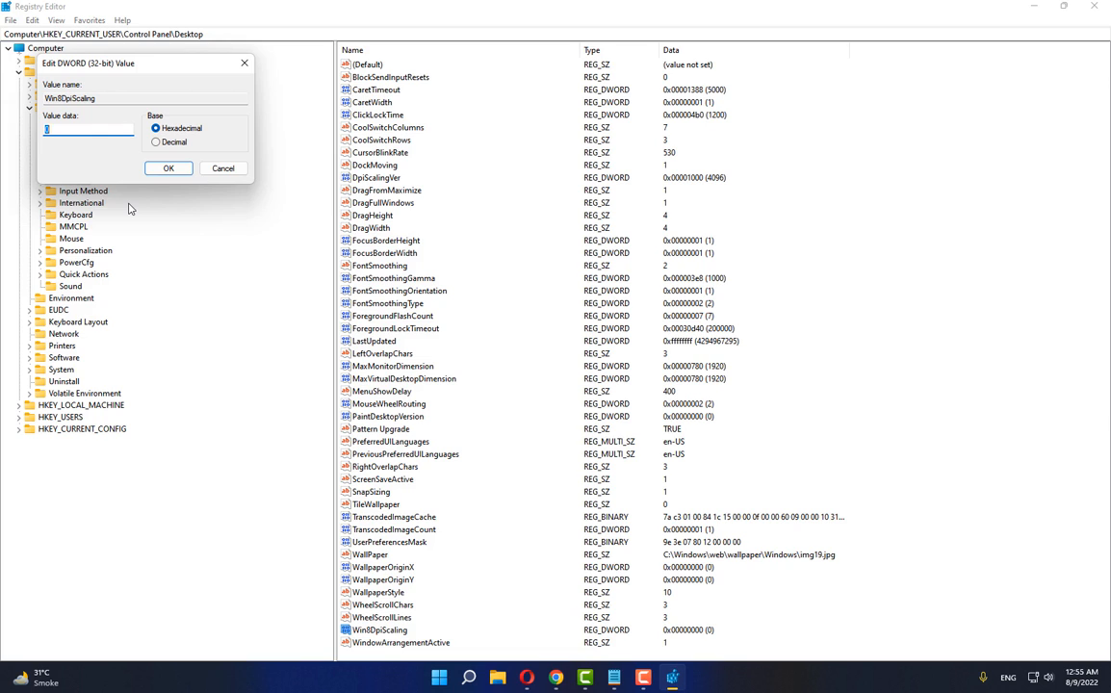
{"action": "type", "text": "1"}
{"action": "left_click", "coordinate": [169, 168]}
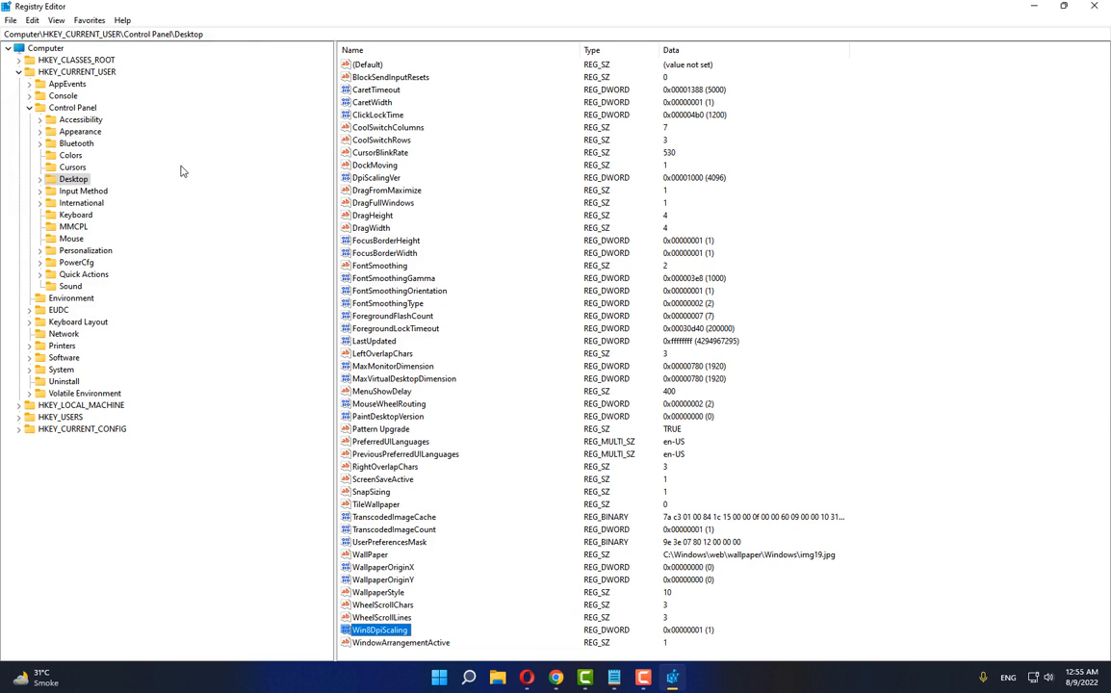
- Create a new DWORD (32-bit) value in the Desktop key and name it LogPixels
{"action": "right_click", "coordinate": [797, 306]}
{"action": "mouse_move", "coordinate": [833, 313]}
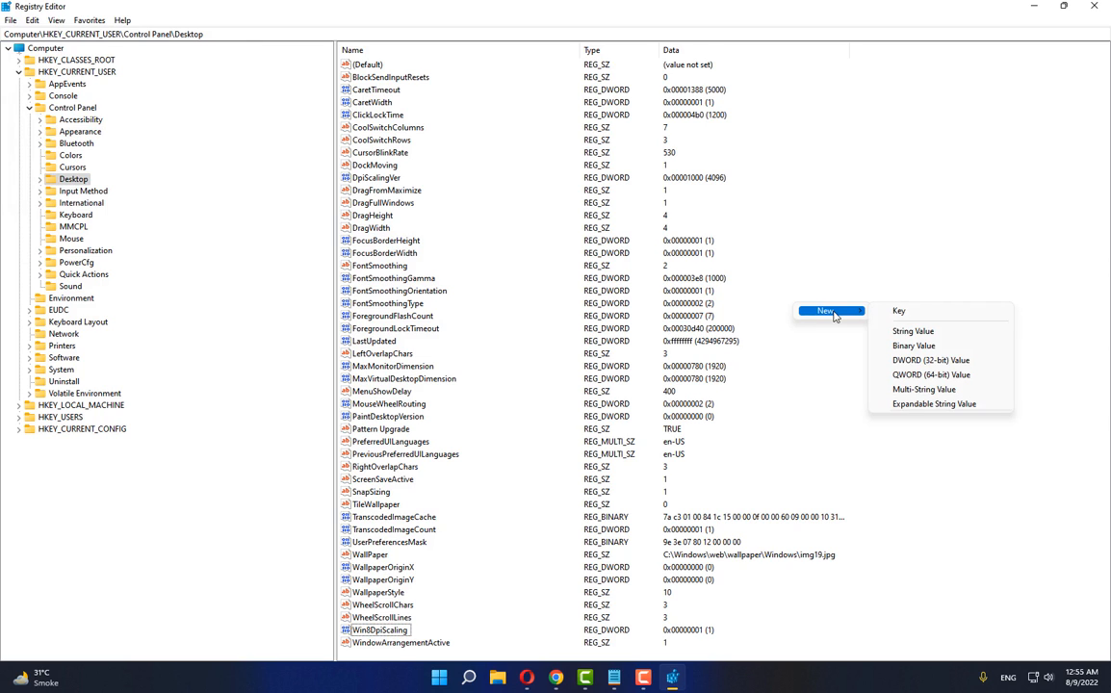
{"action": "left_click", "coordinate": [956, 369]}
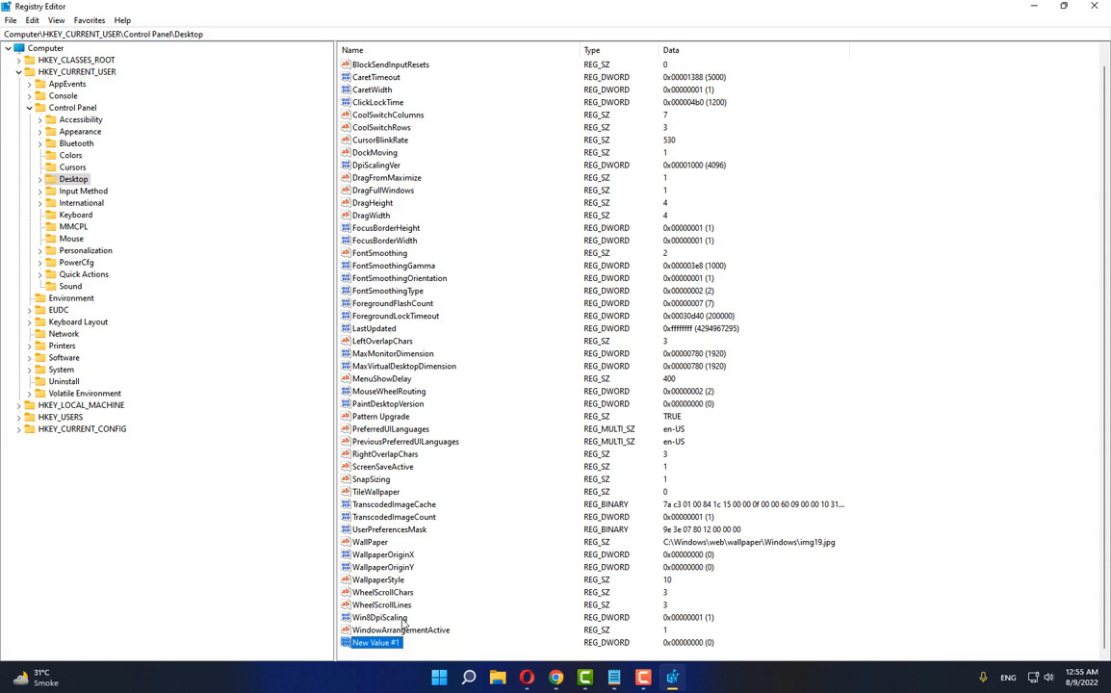
{"action": "right_click", "coordinate": [385, 643]}
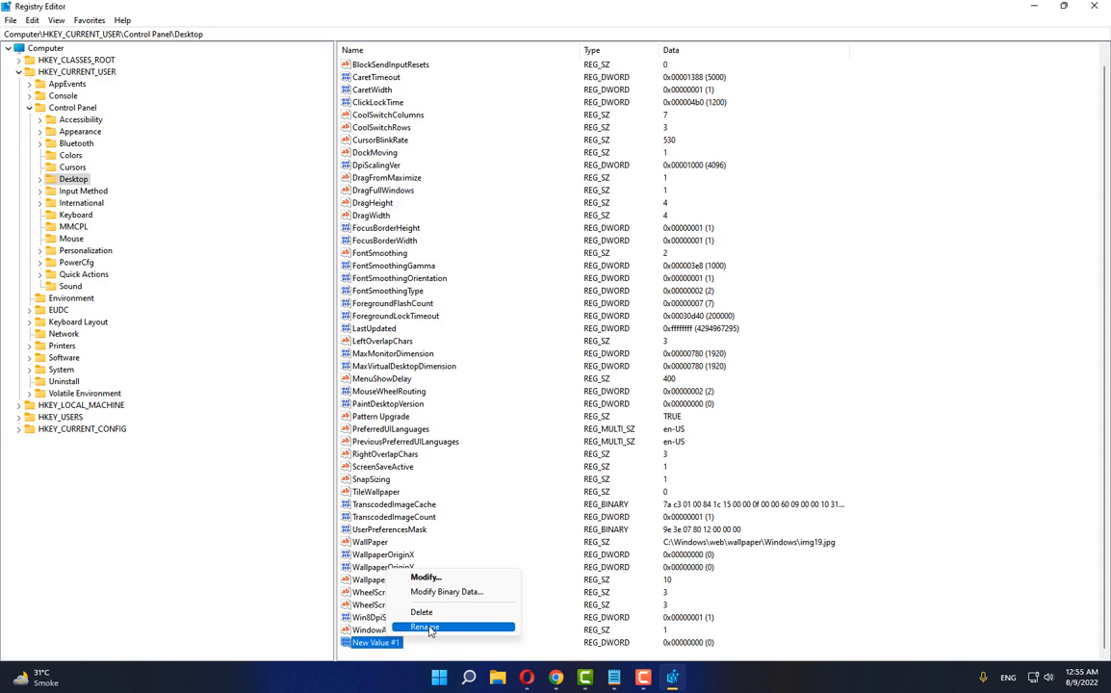
{"action": "left_click", "coordinate": [426, 627]}
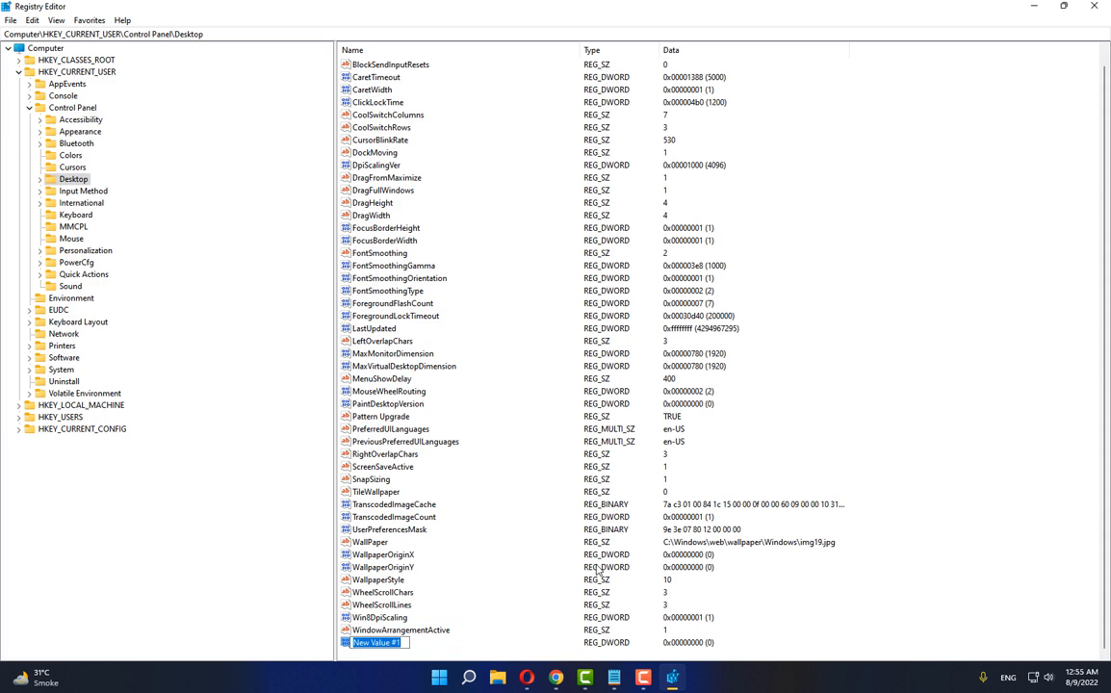
{"action": "type", "text": "Lo"}
{"action": "type", "text": "gPixels"}
{"action": "key", "text": "Return"}
- Set the value data of LogPixels to 78 with the hexadecimal base
{"action": "key", "text": "Return"}
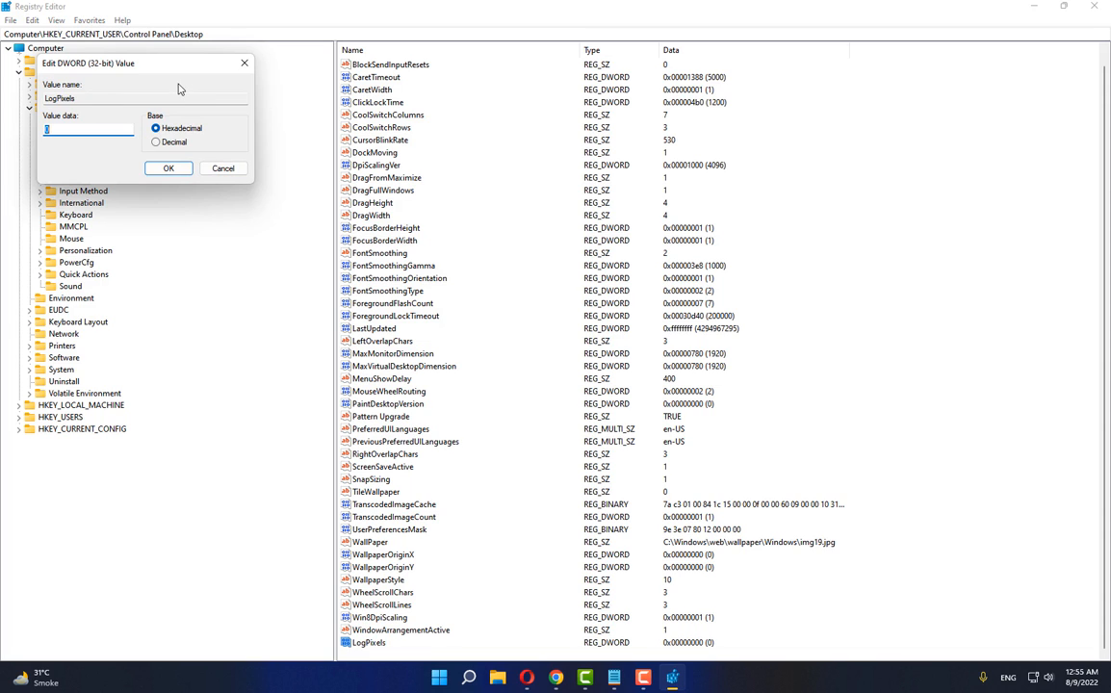
{"action": "left_click_drag", "start_coordinate": [128, 55], "coordinate": [235, 68]}
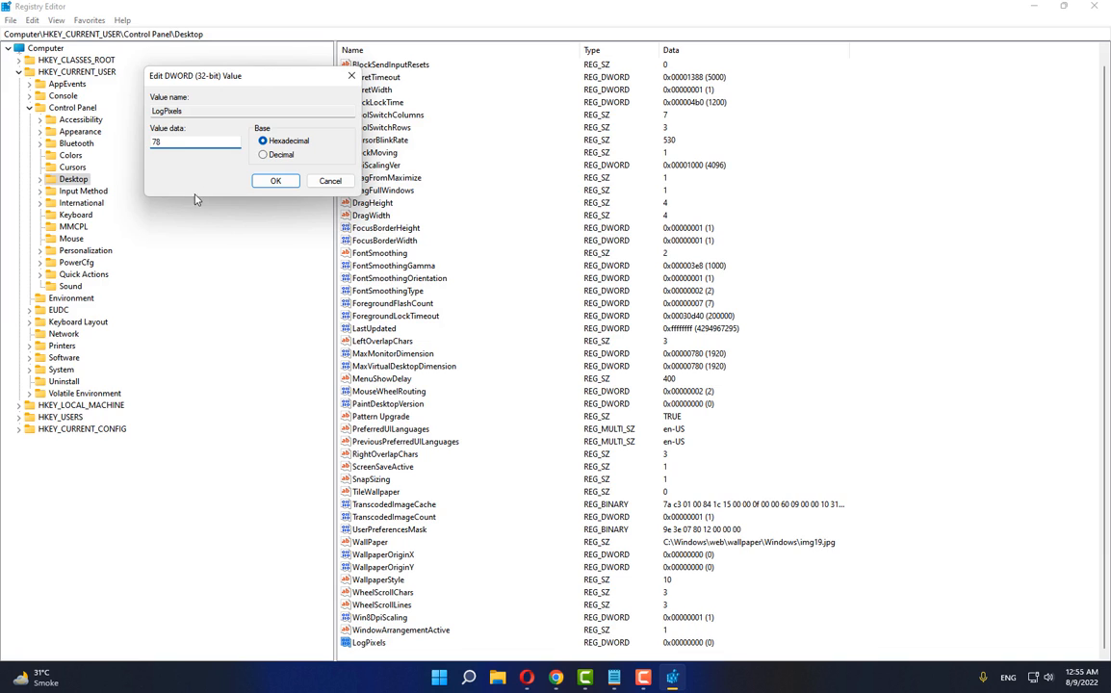
{"action": "left_click", "coordinate": [268, 180]}
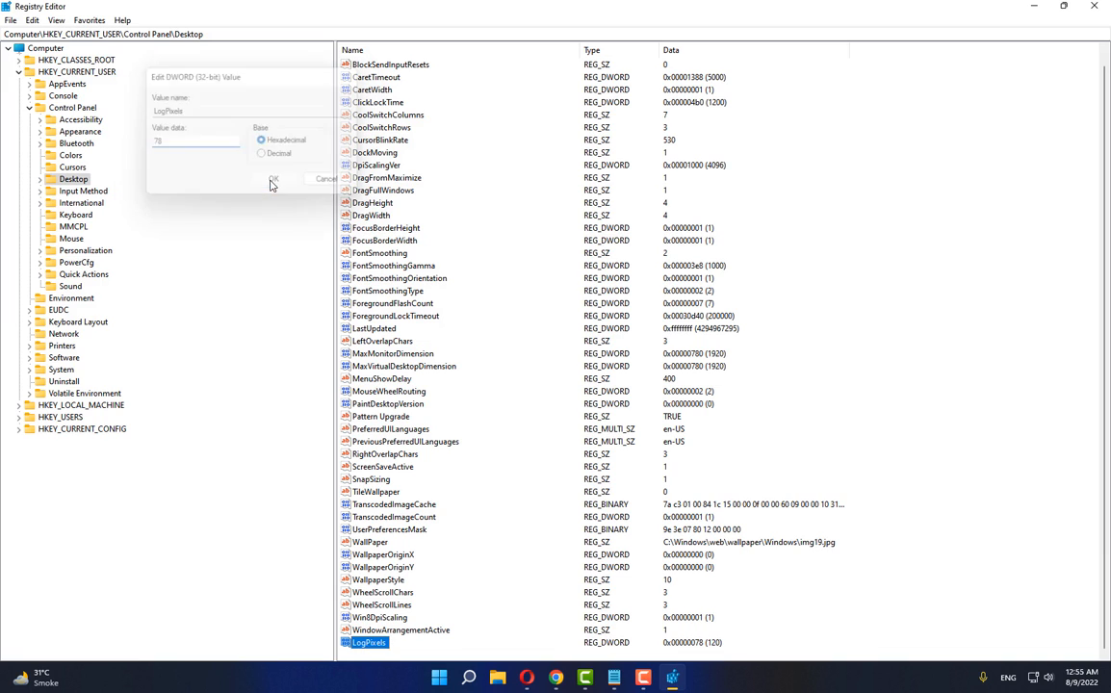
- Collapse the Control Panel and HKEY_CURRENT_USER keys and close the Registry Editor
{"action": "left_click", "coordinate": [29, 108]}
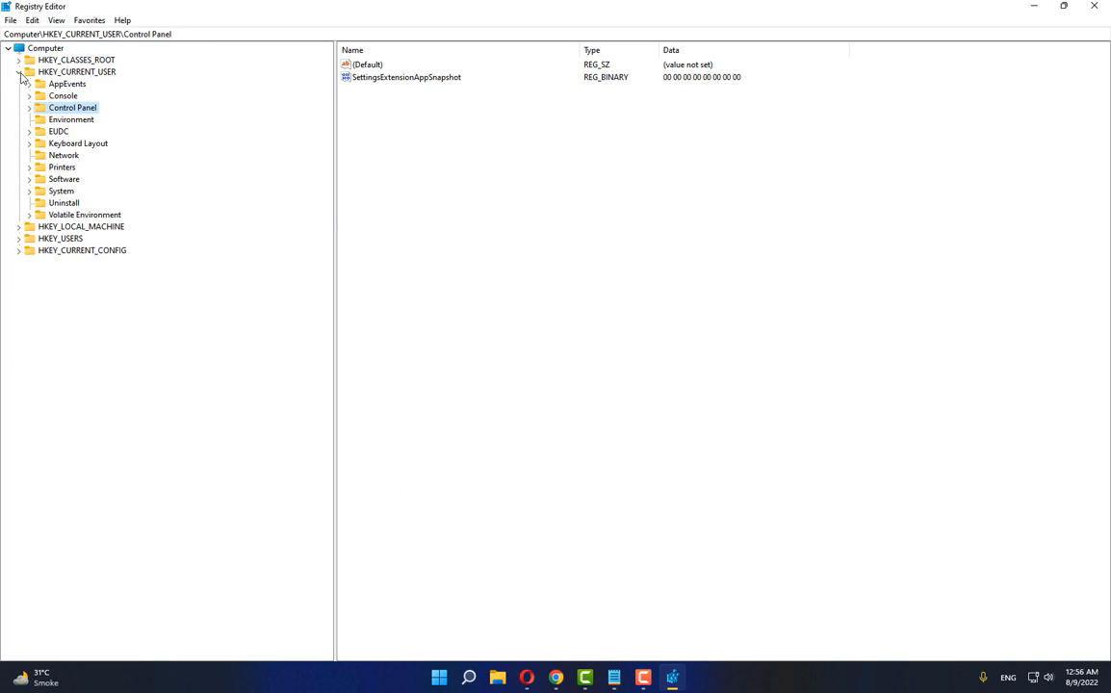
{"action": "left_click", "coordinate": [19, 72]}
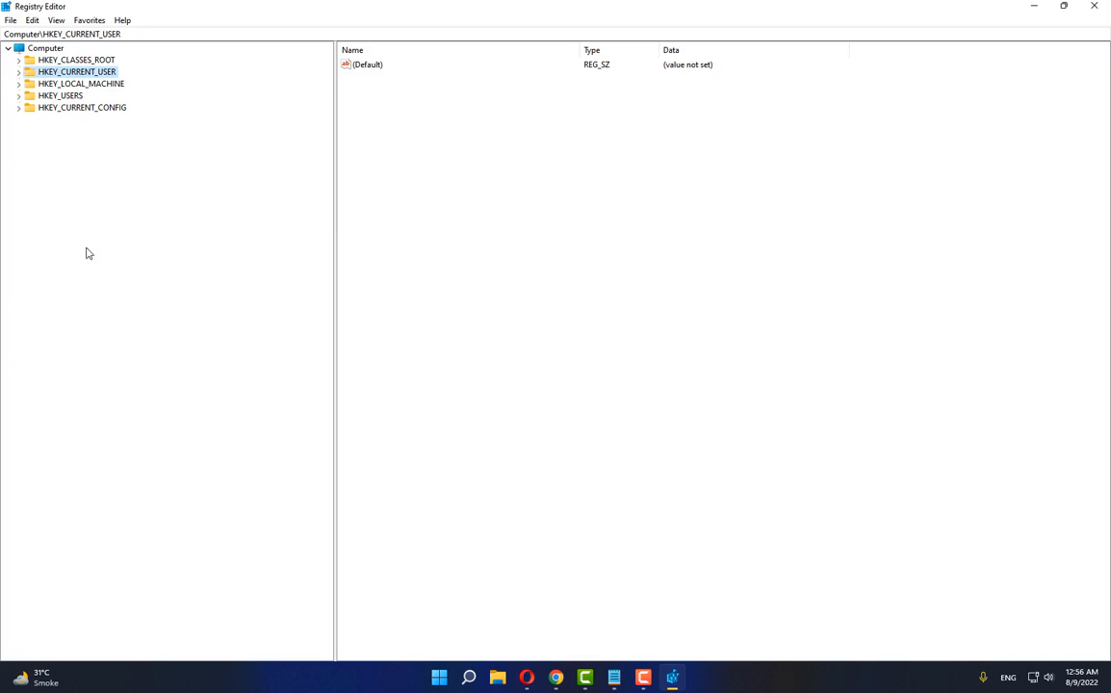
{"action": "left_click", "coordinate": [1095, 5]}
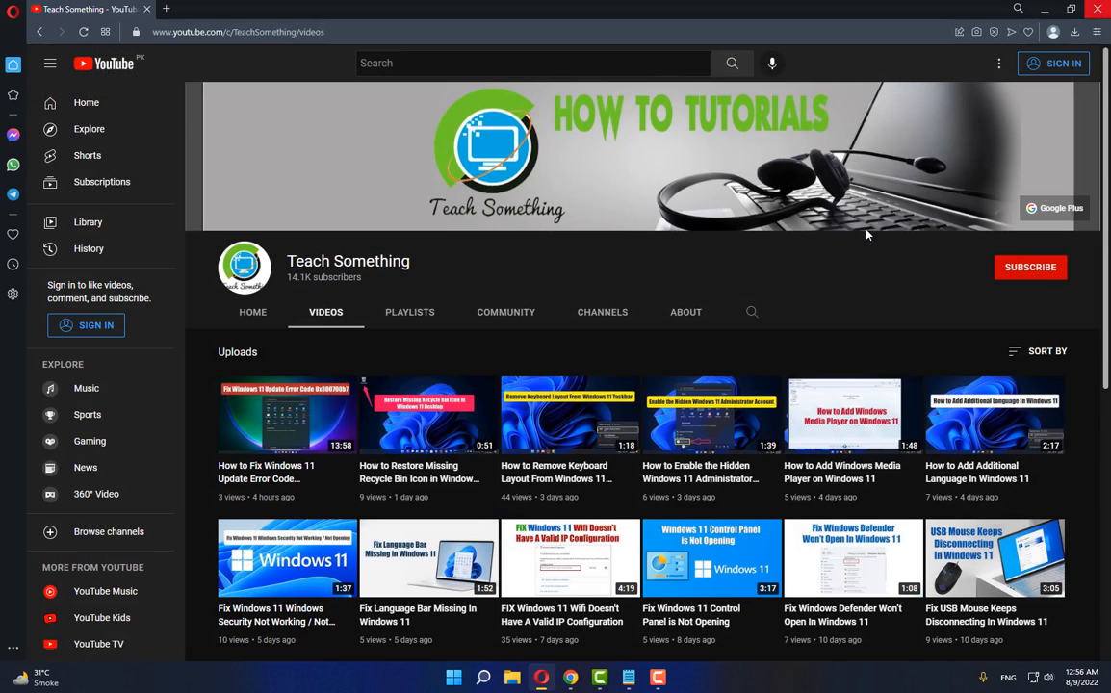
- View the Restart option among the Windows power choices and dismiss it without restarting the PC
{"action": "left_click", "coordinate": [453, 677]}
{"action": "left_click", "coordinate": [719, 632]}
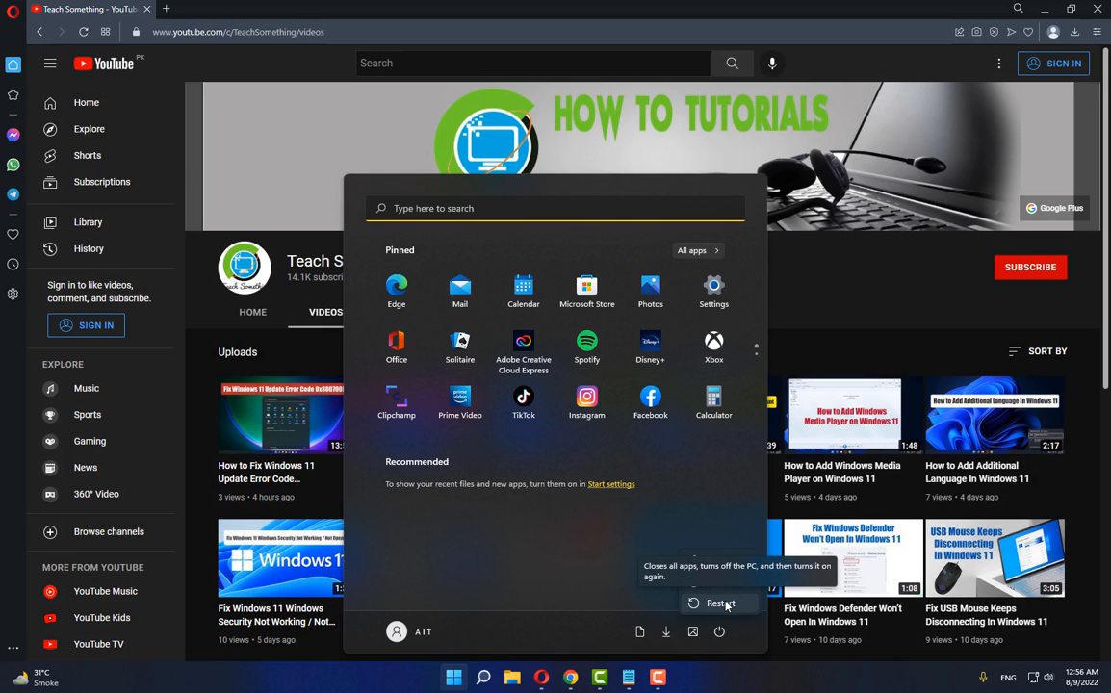
{"action": "left_click", "coordinate": [790, 254]}
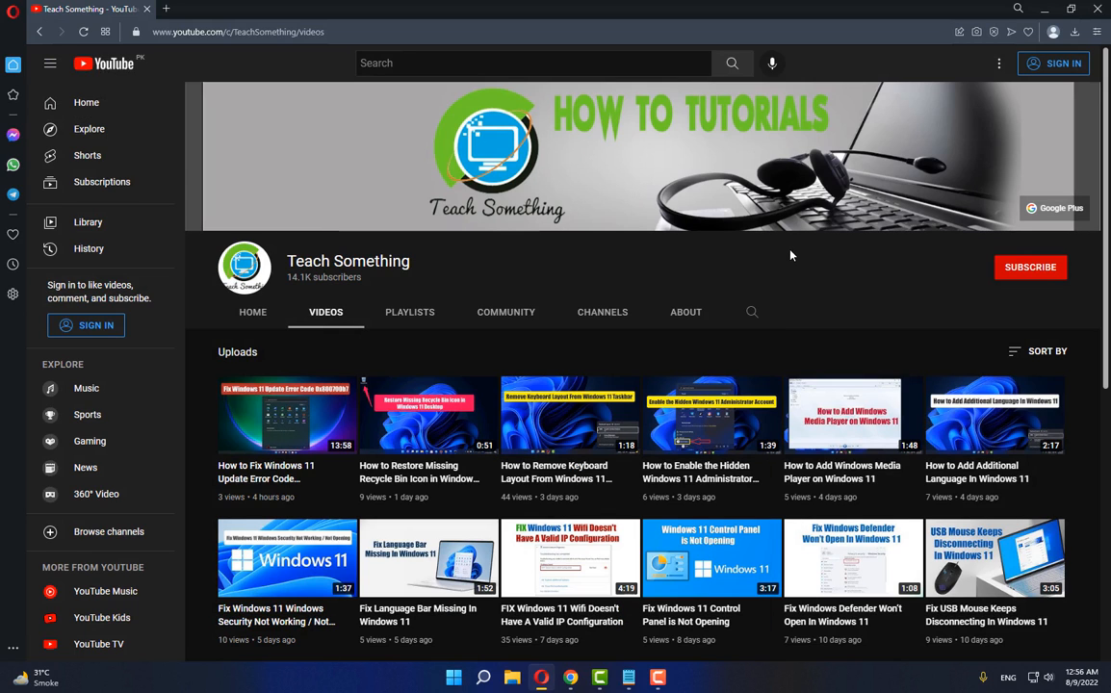